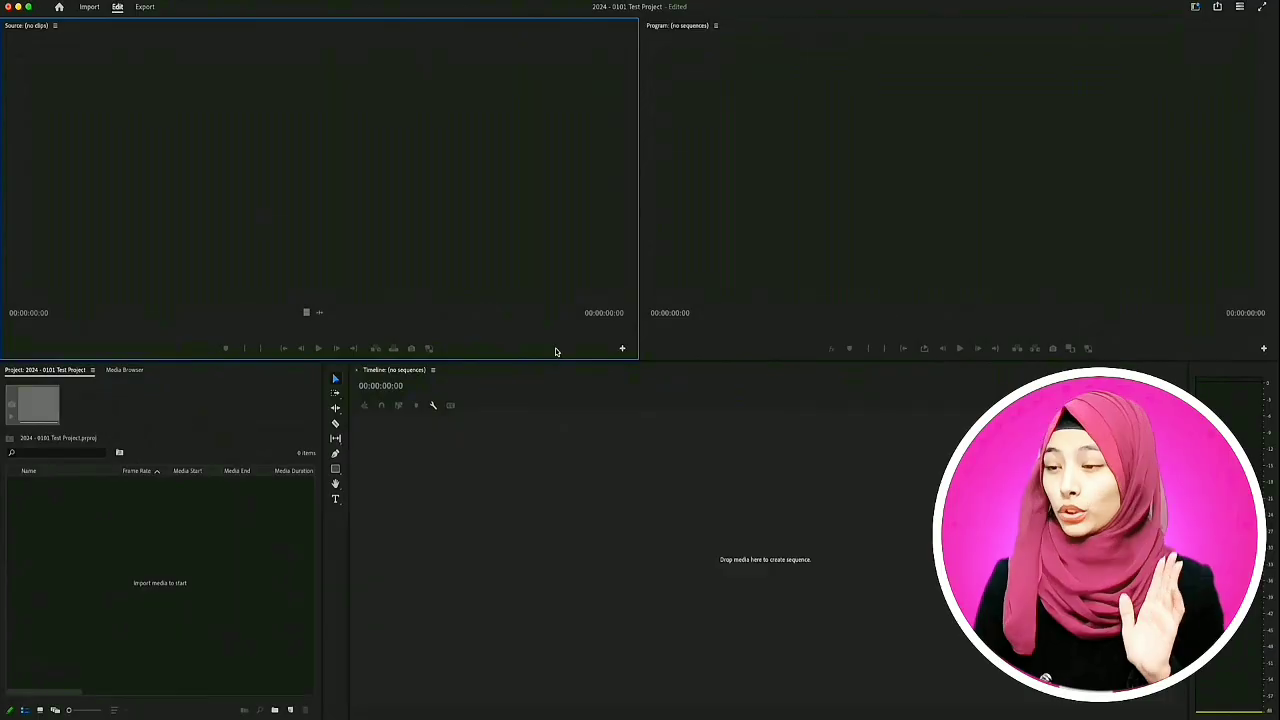
click(817, 123)
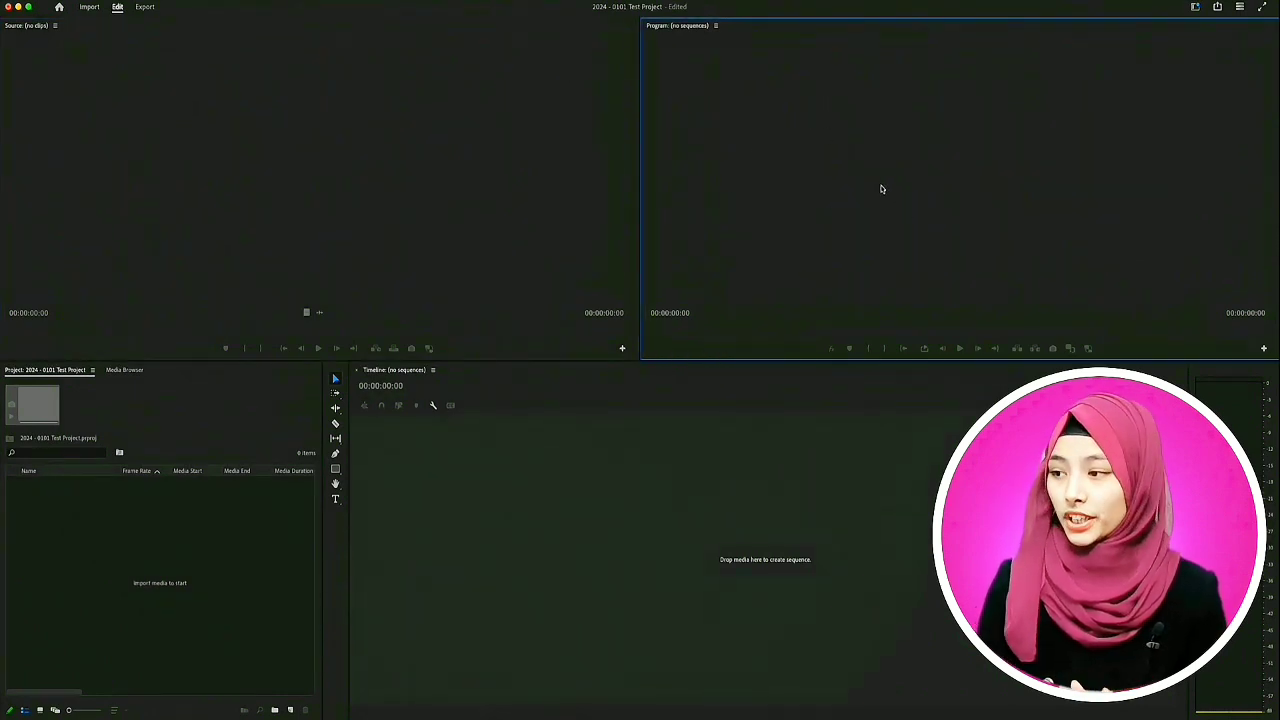
click(290, 135)
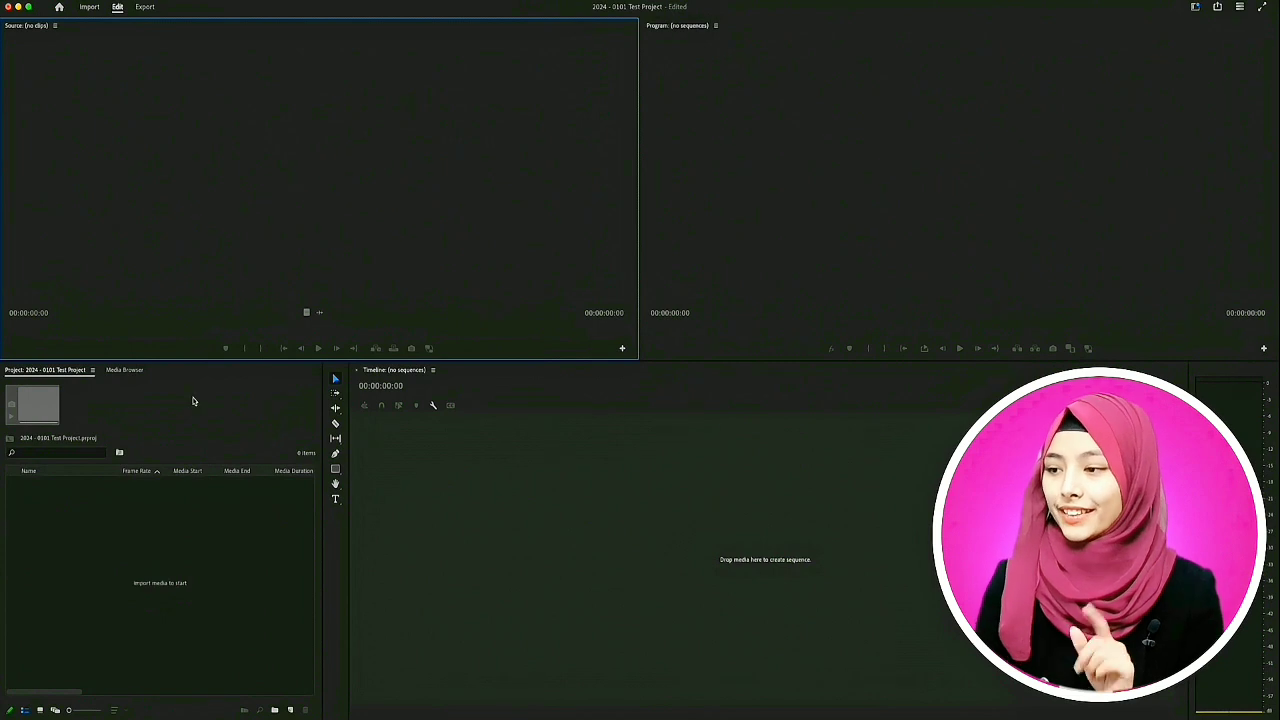
click(125, 545)
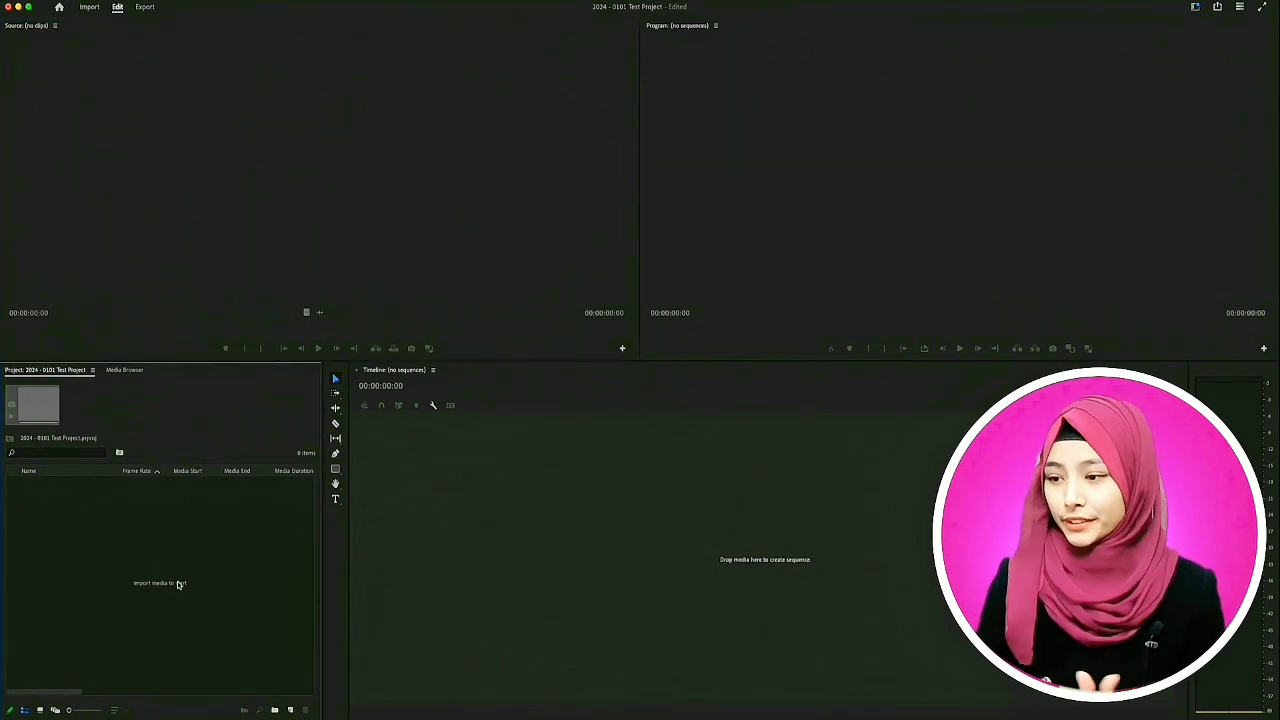
click(332, 561)
click(470, 503)
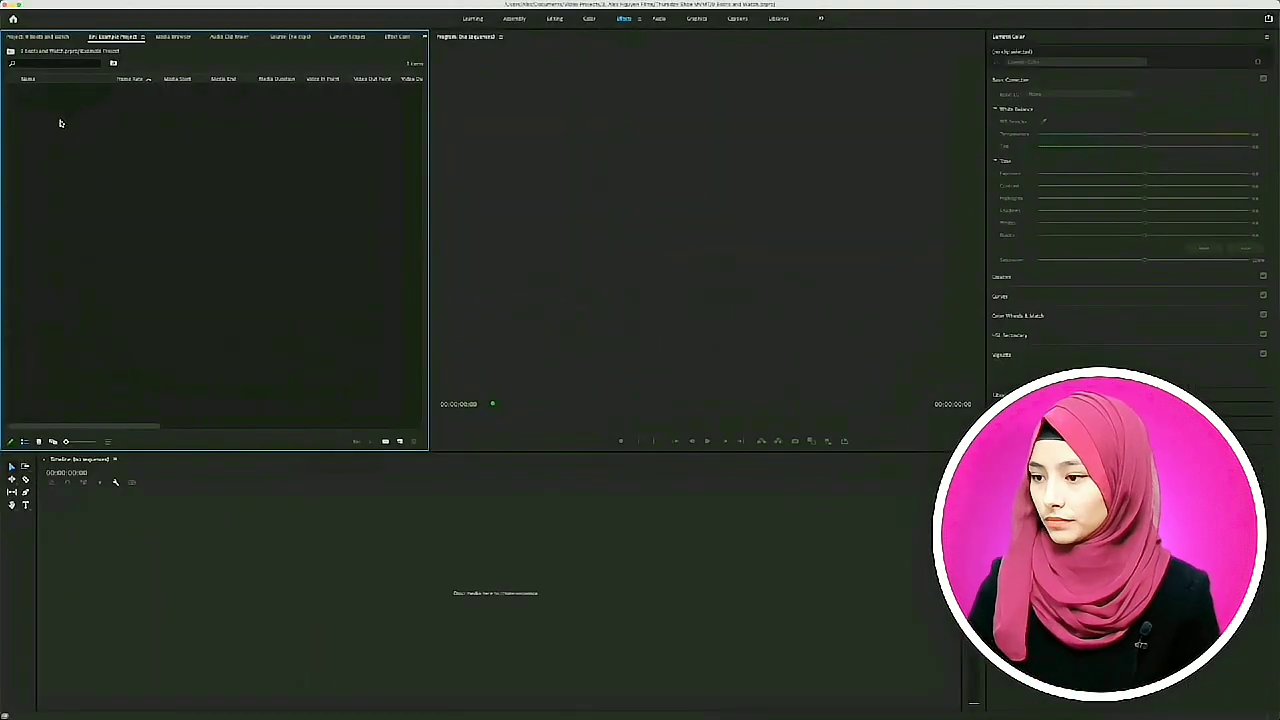
- Create a bin named Sequences in the Example Project bin
right_click(52, 104)
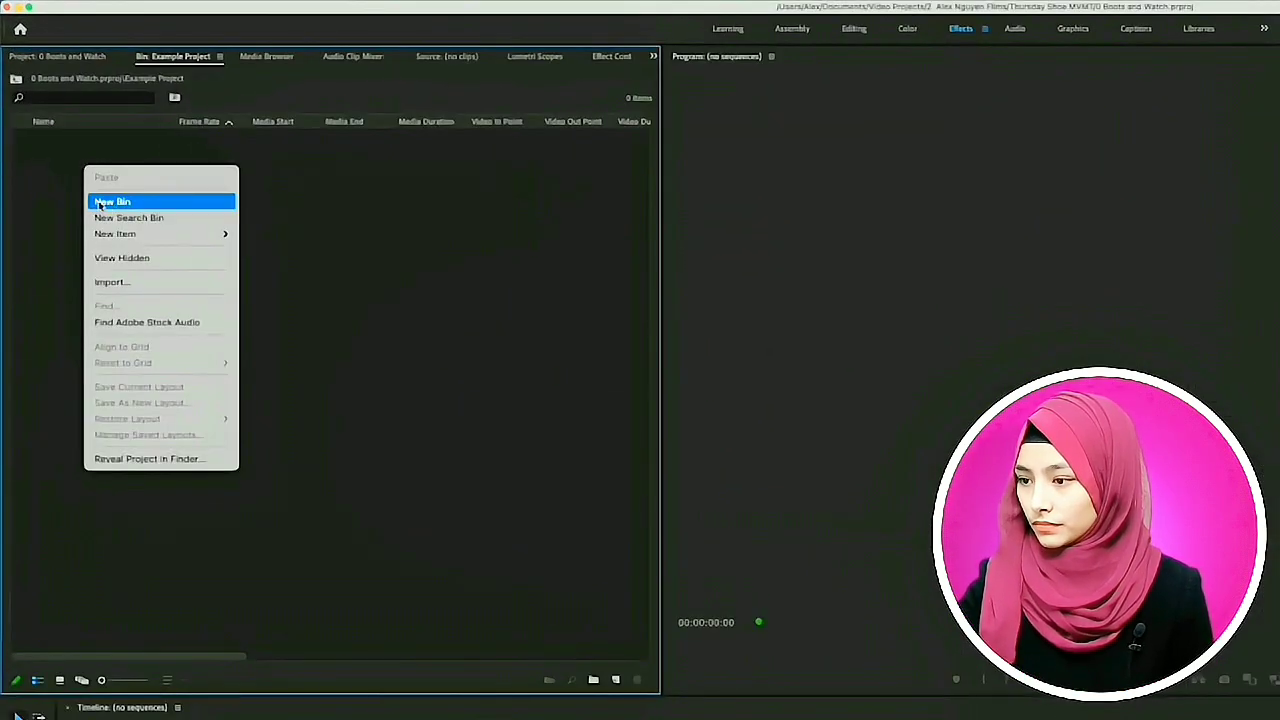
click(100, 203)
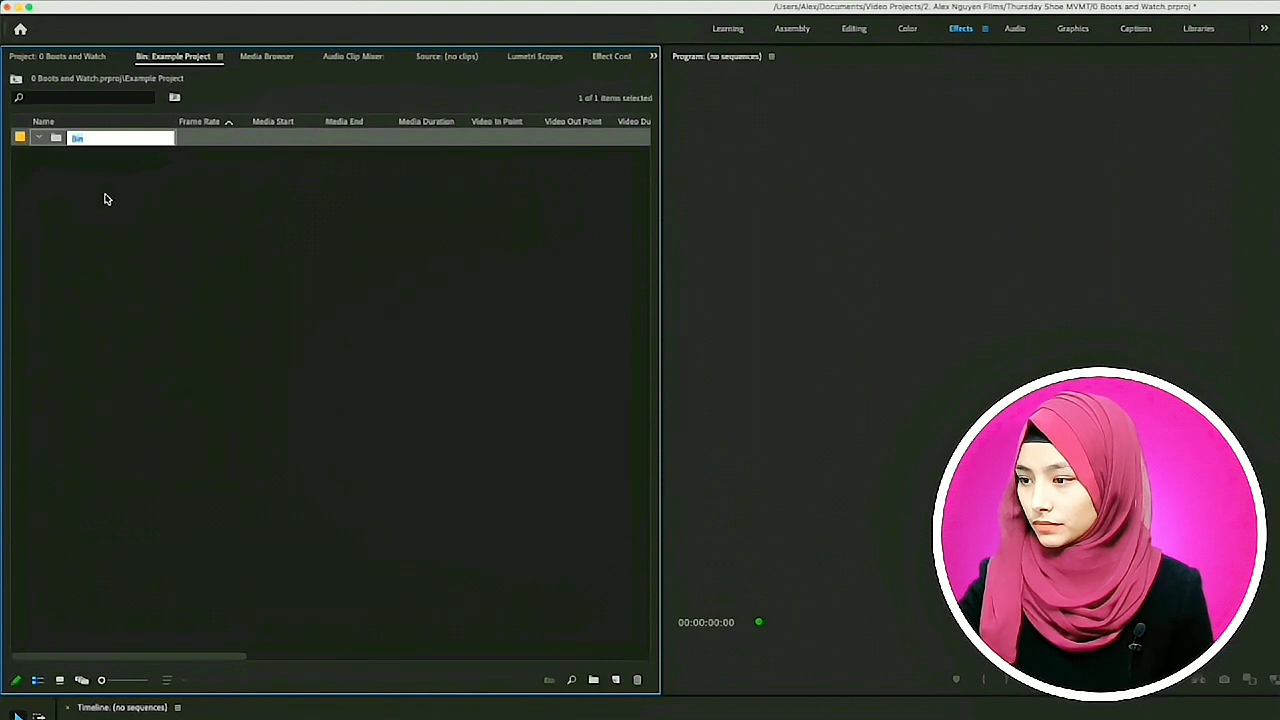
text(Sequences)
key(Tab)
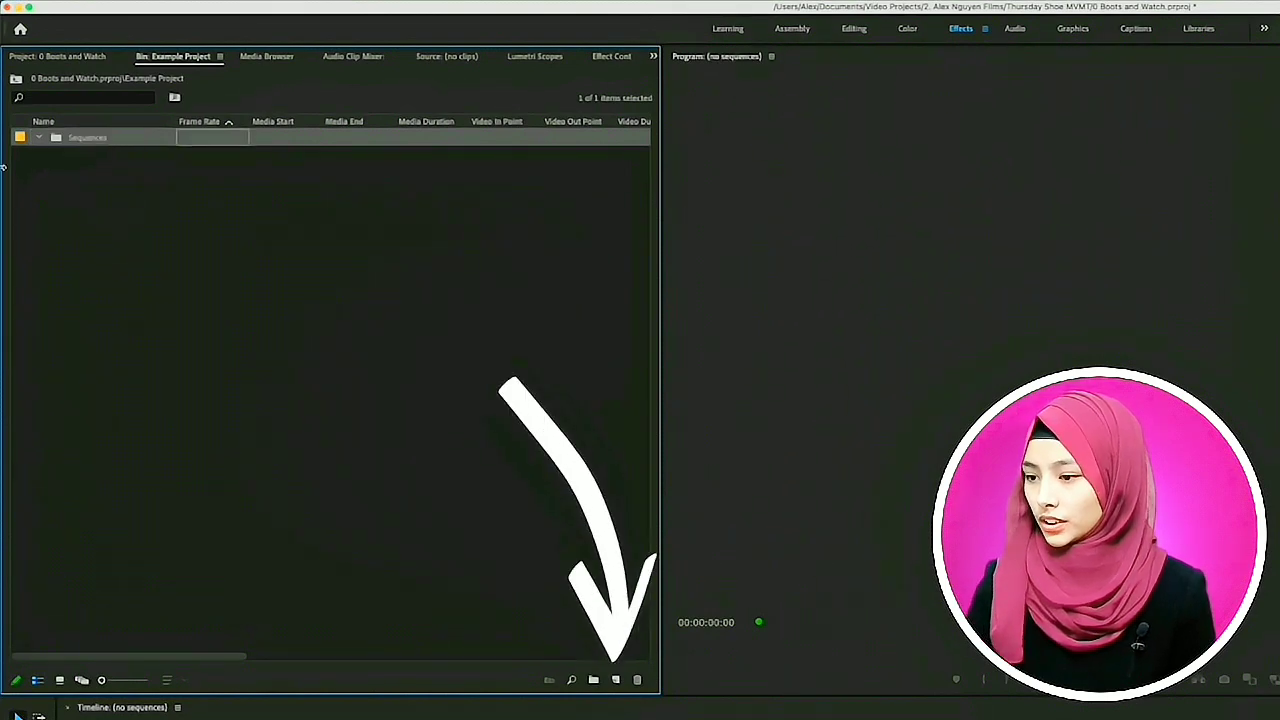
- Add two more bins named Footage and Audio alongside the Sequences bin
right_click(92, 160)
click(104, 198)
text(Fo)
key(Return)
right_click(172, 245)
click(192, 285)
text(Audio)
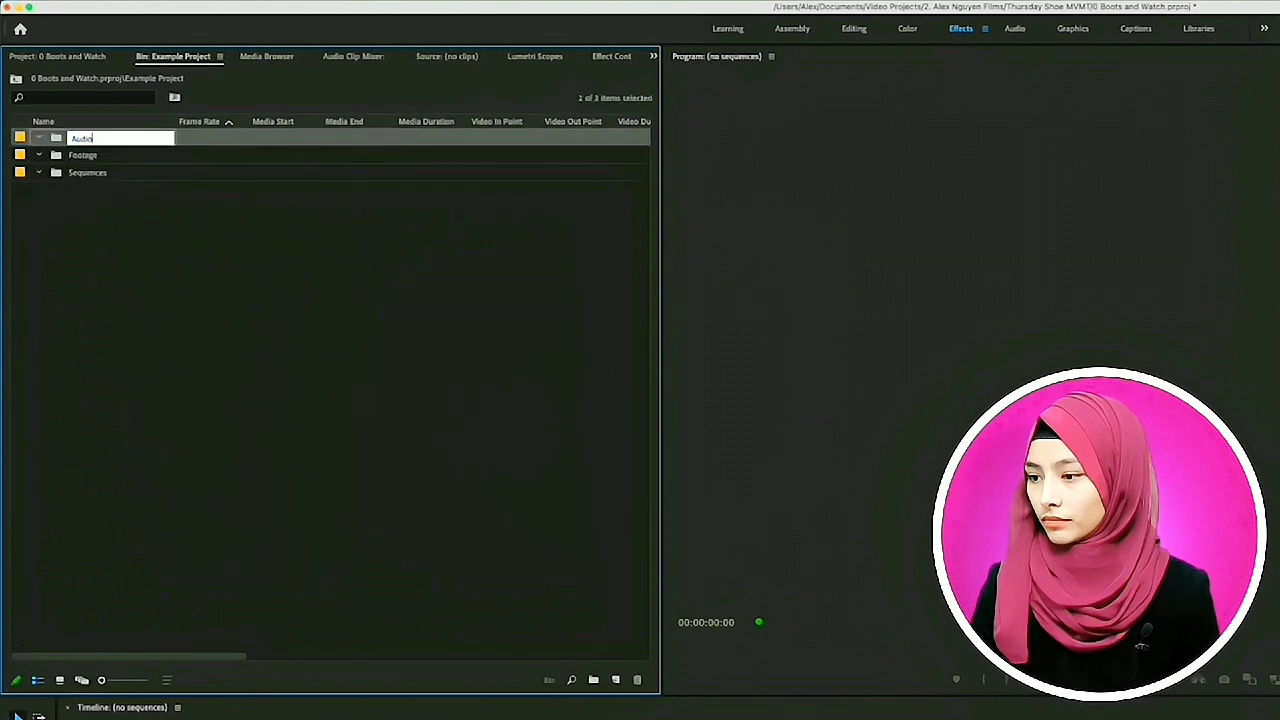
key(Return)
click(189, 269)
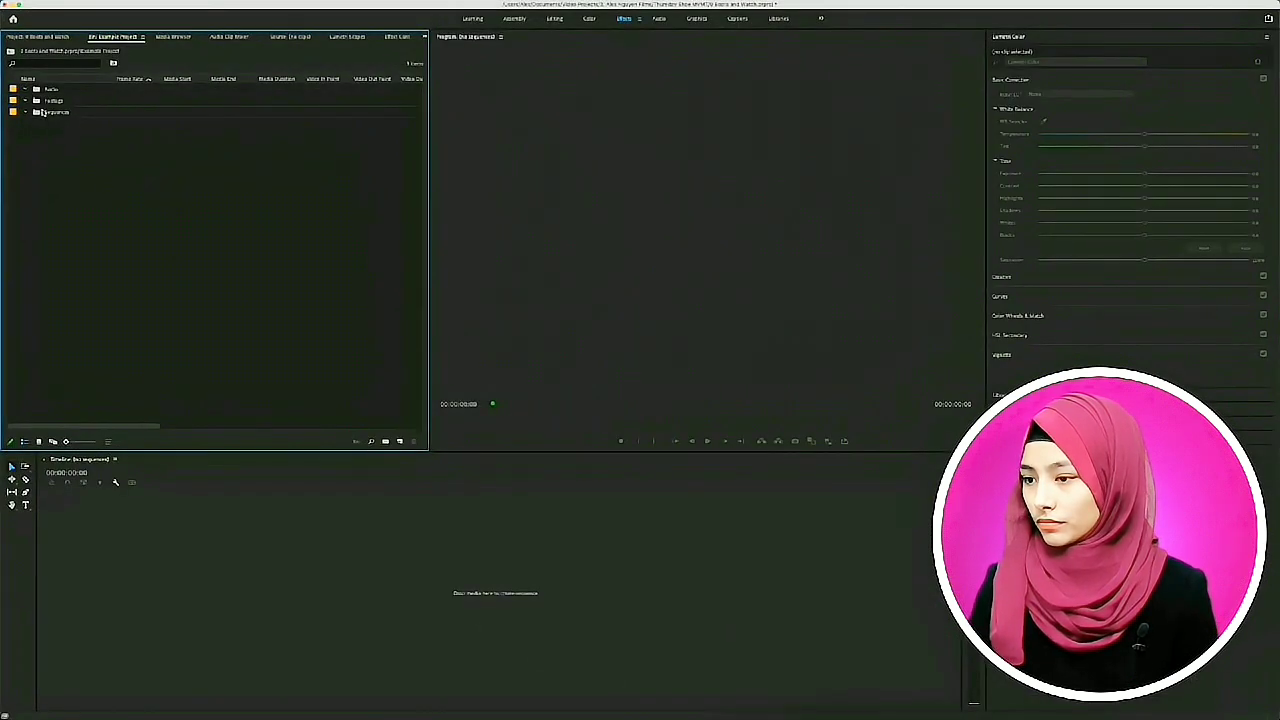
- Start a new sequence inside the Sequences bin and choose the ARRI 1080p 23.976 preset
click(58, 114)
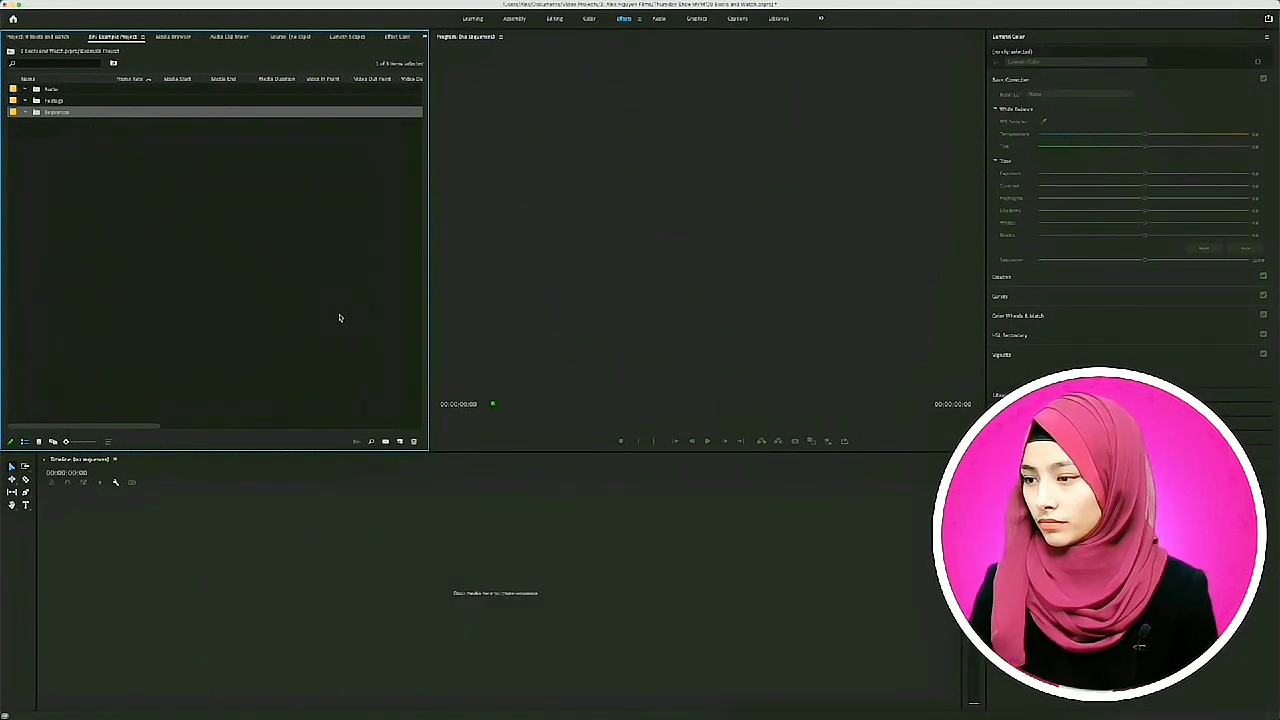
click(400, 441)
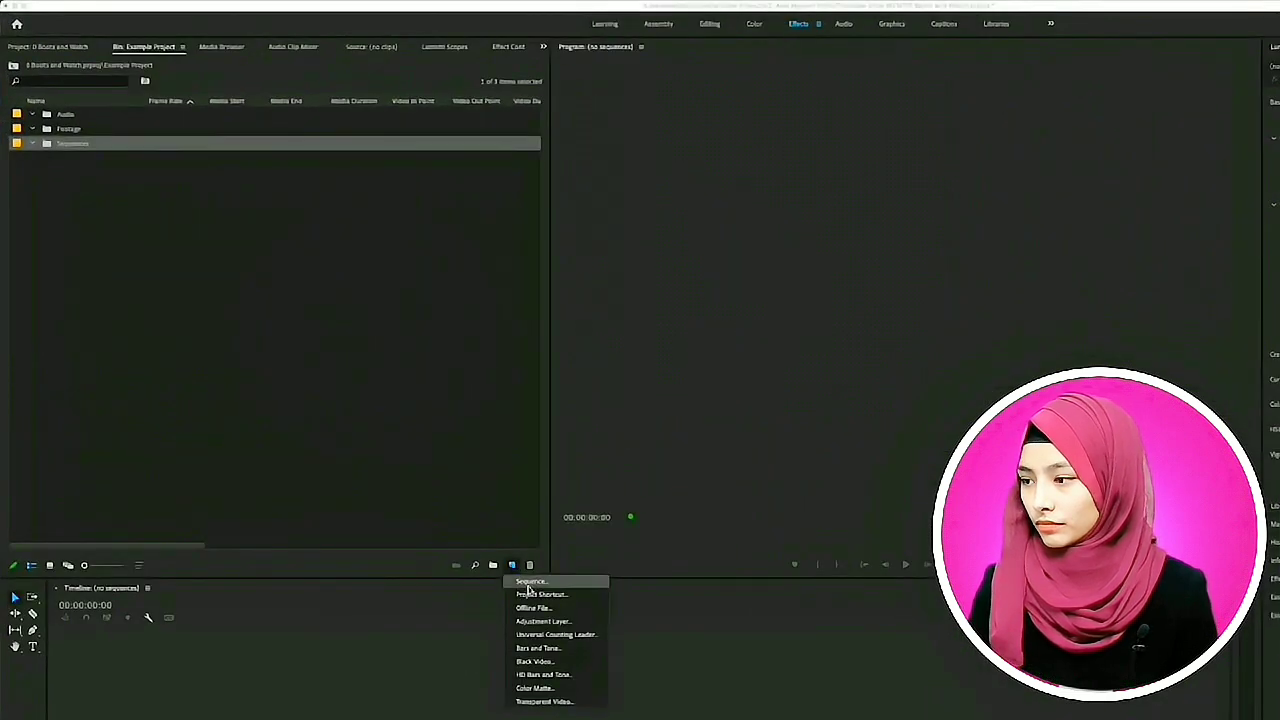
click(529, 582)
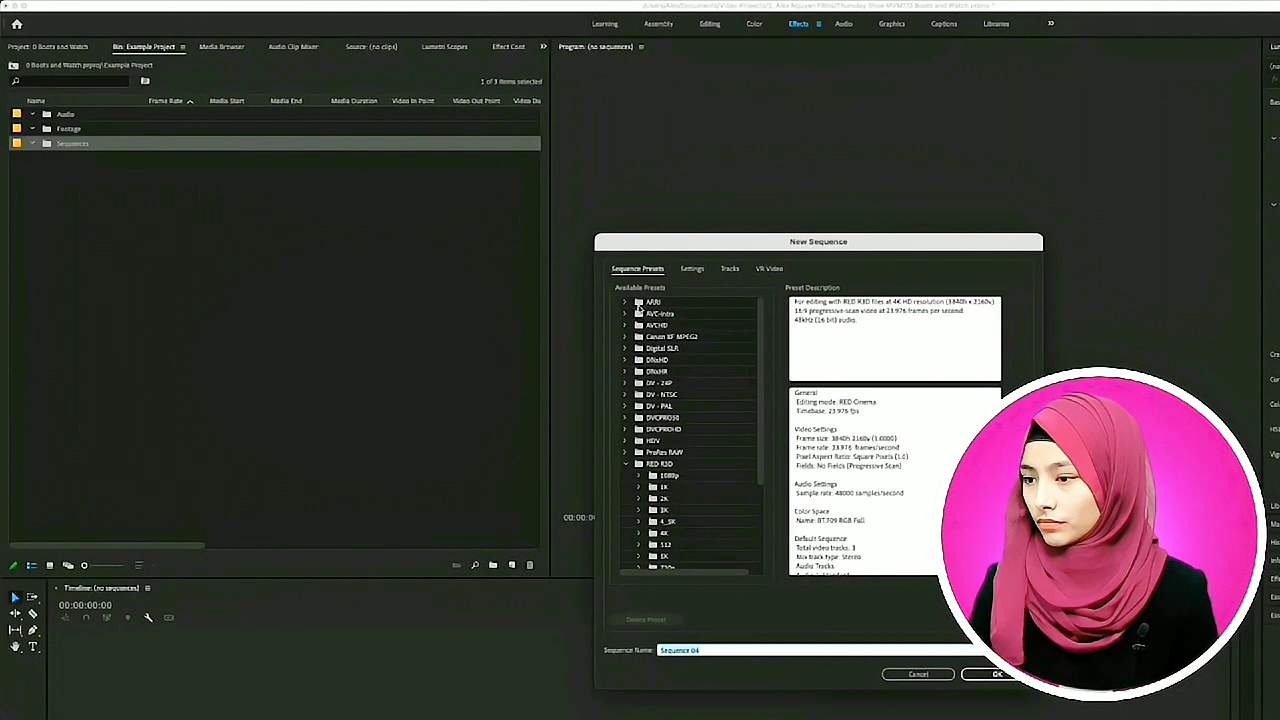
click(626, 303)
click(644, 314)
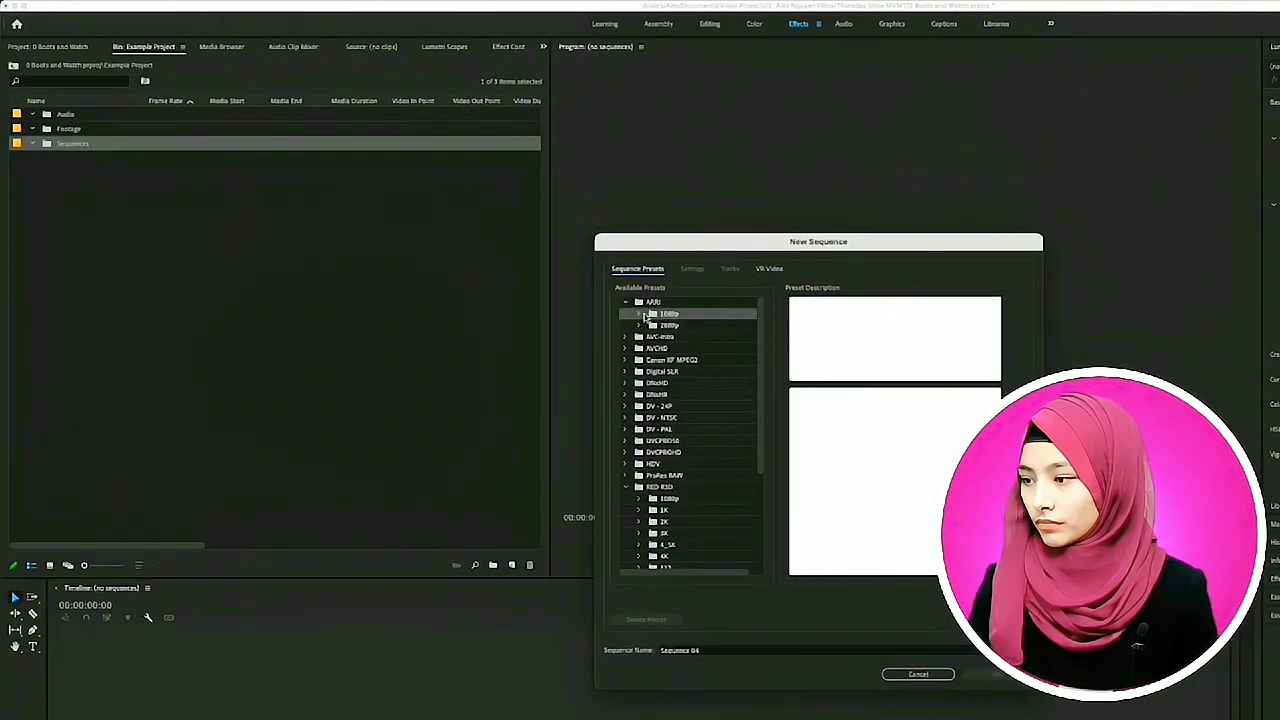
click(642, 316)
click(690, 327)
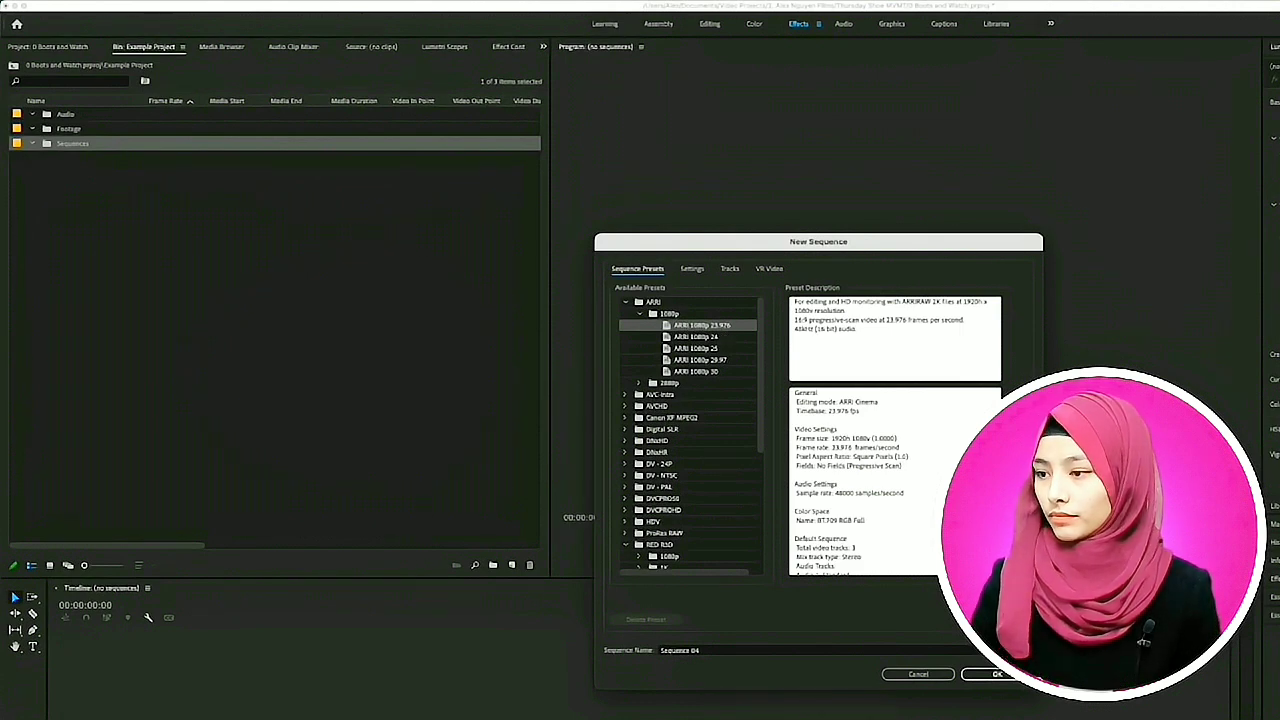
- Name the new sequence Main Video and create it
click(726, 657)
drag(724, 656, 638, 650)
text(Main)
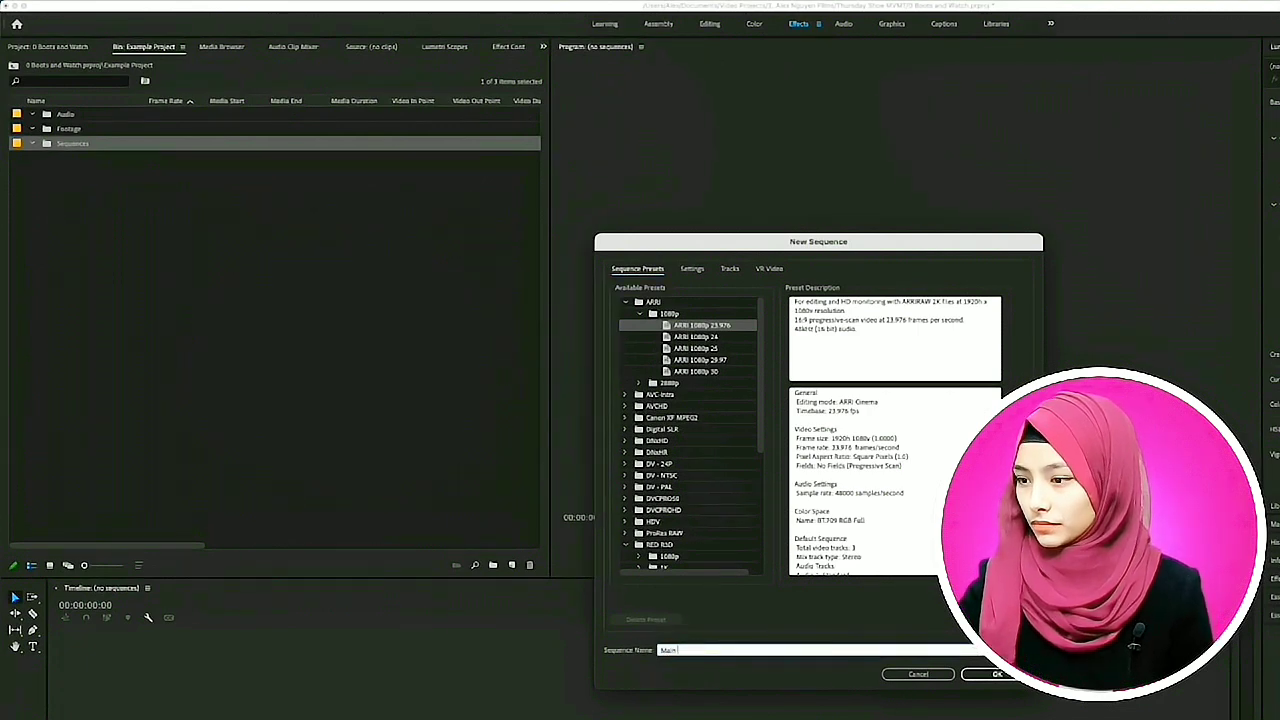
text( Video)
key(Return)
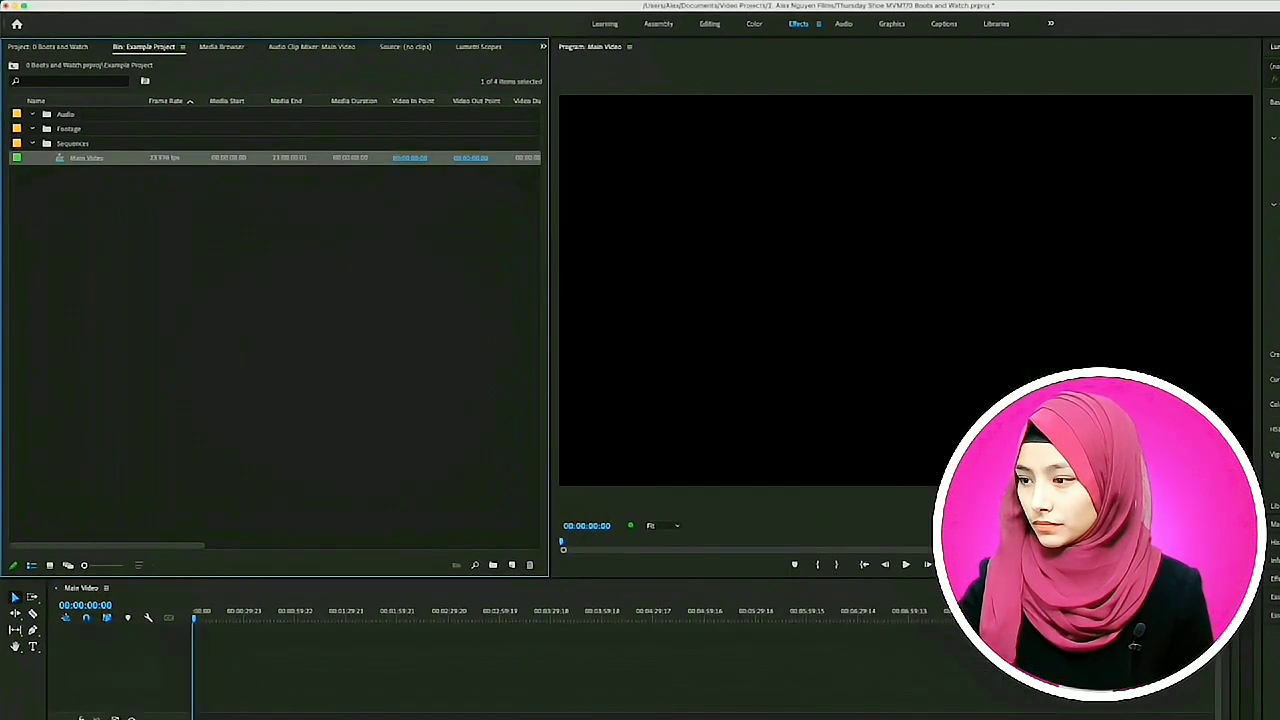
- Create a second sequence named Sifting inside the Sequences bin
click(63, 144)
click(518, 566)
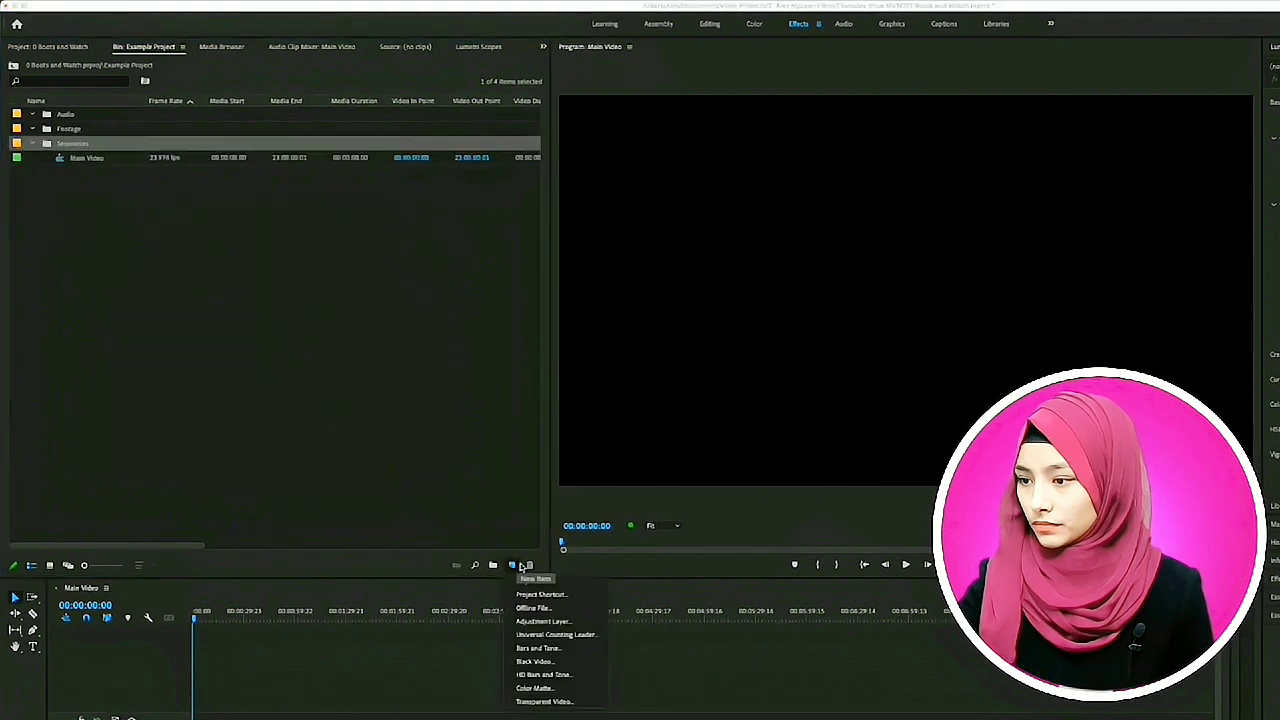
click(536, 579)
text(Sifting)
key(Return)
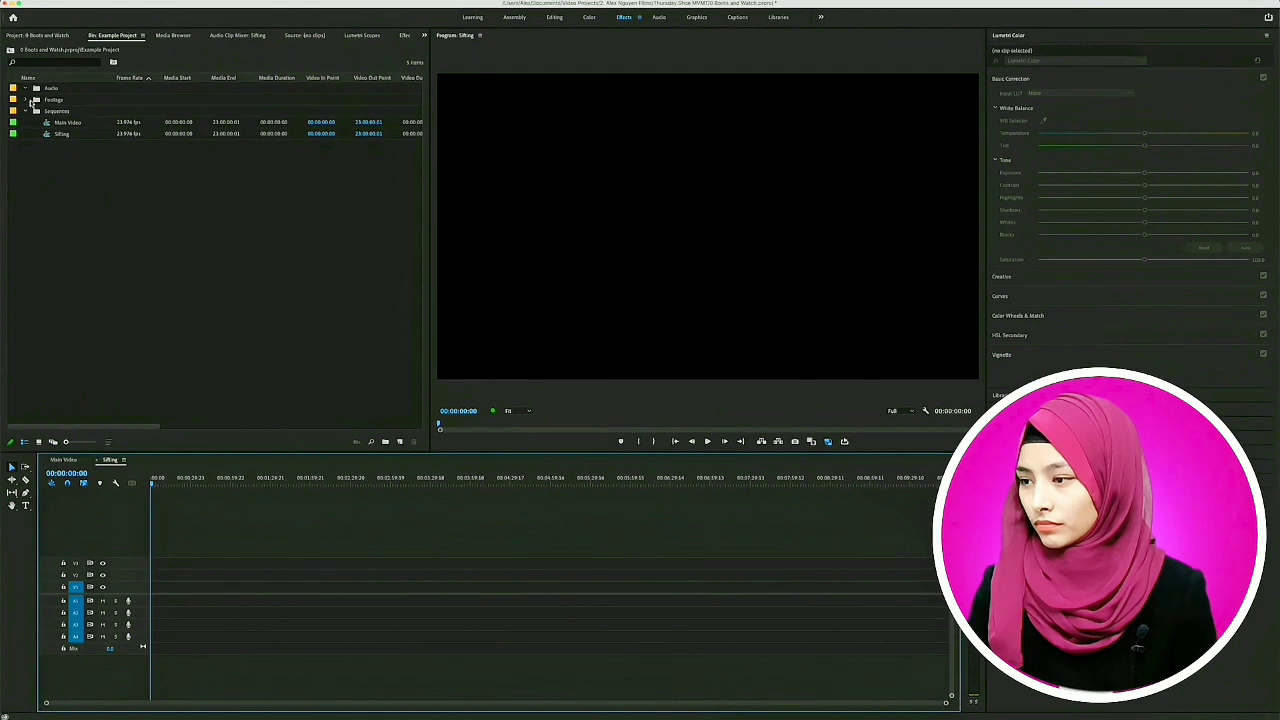
- Expand the Footage bin to list its clips and select the bin
click(28, 100)
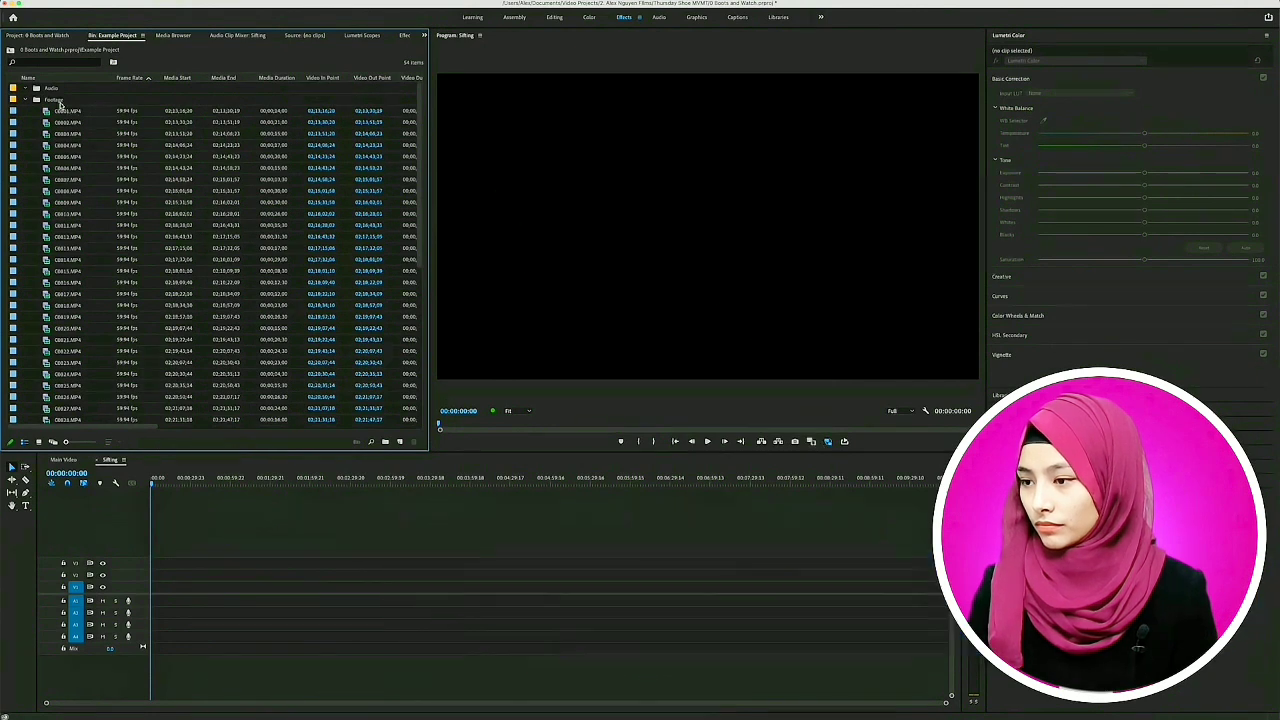
click(58, 100)
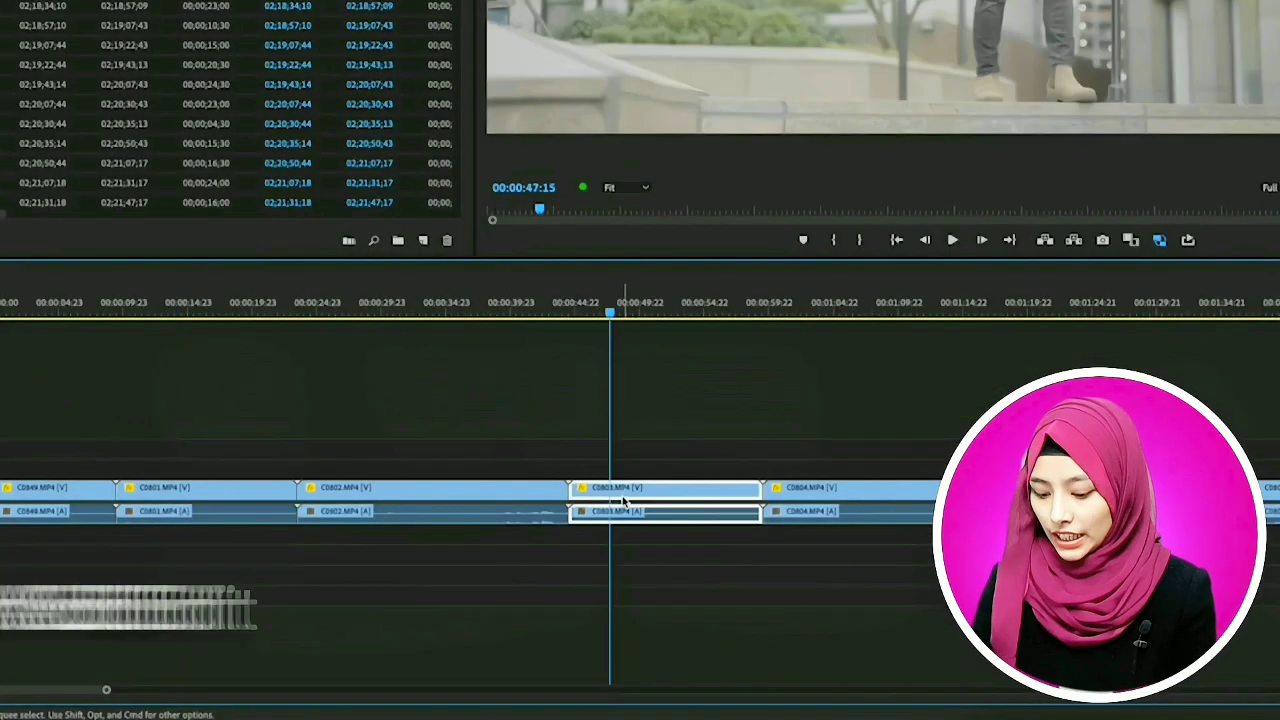
- Cut clip C0803.MP4 at 00:00:47:15 and 00:00:52:10, and move the middle piece's video up one track
key(c)
click(610, 487)
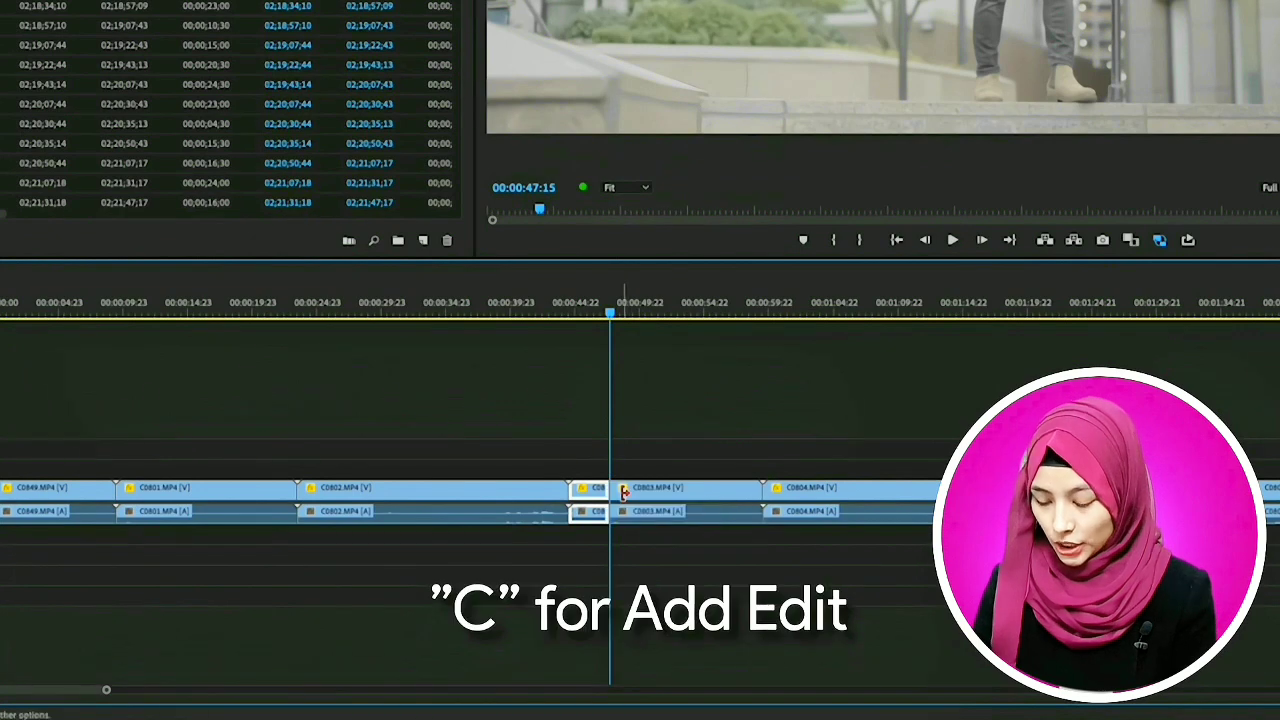
drag(610, 465, 640, 467)
click(671, 456)
key(v)
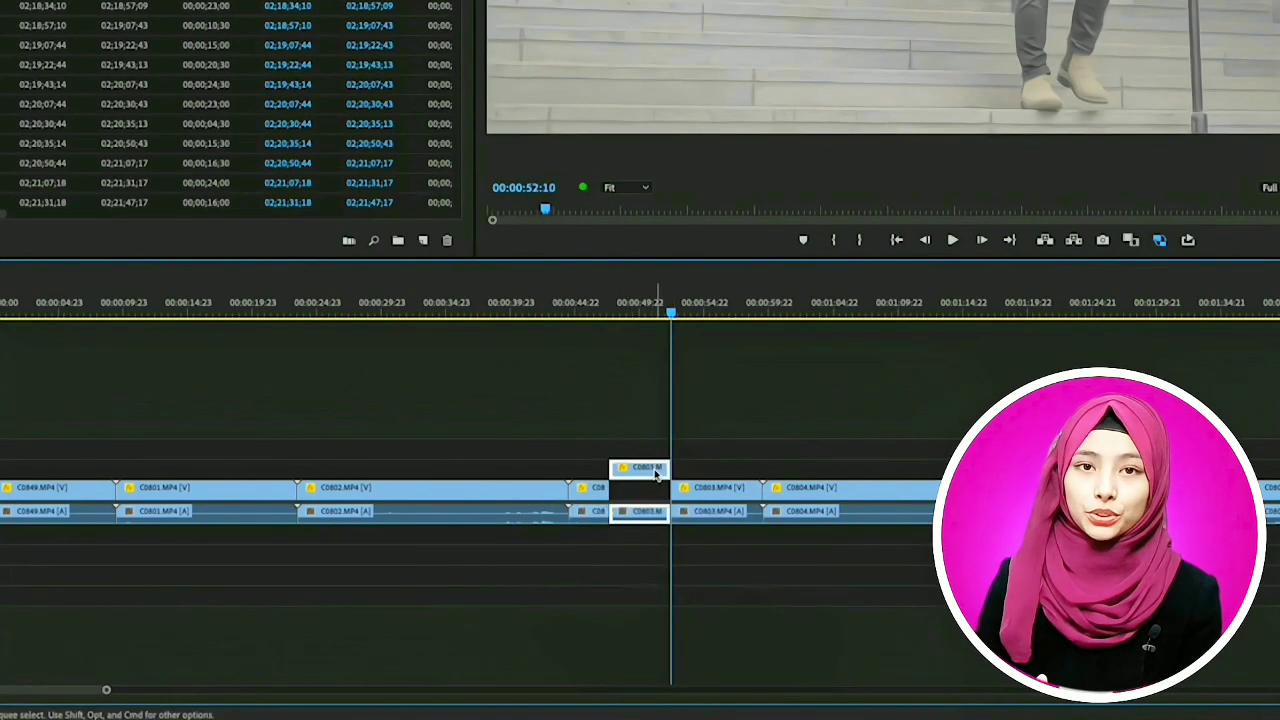
click(630, 308)
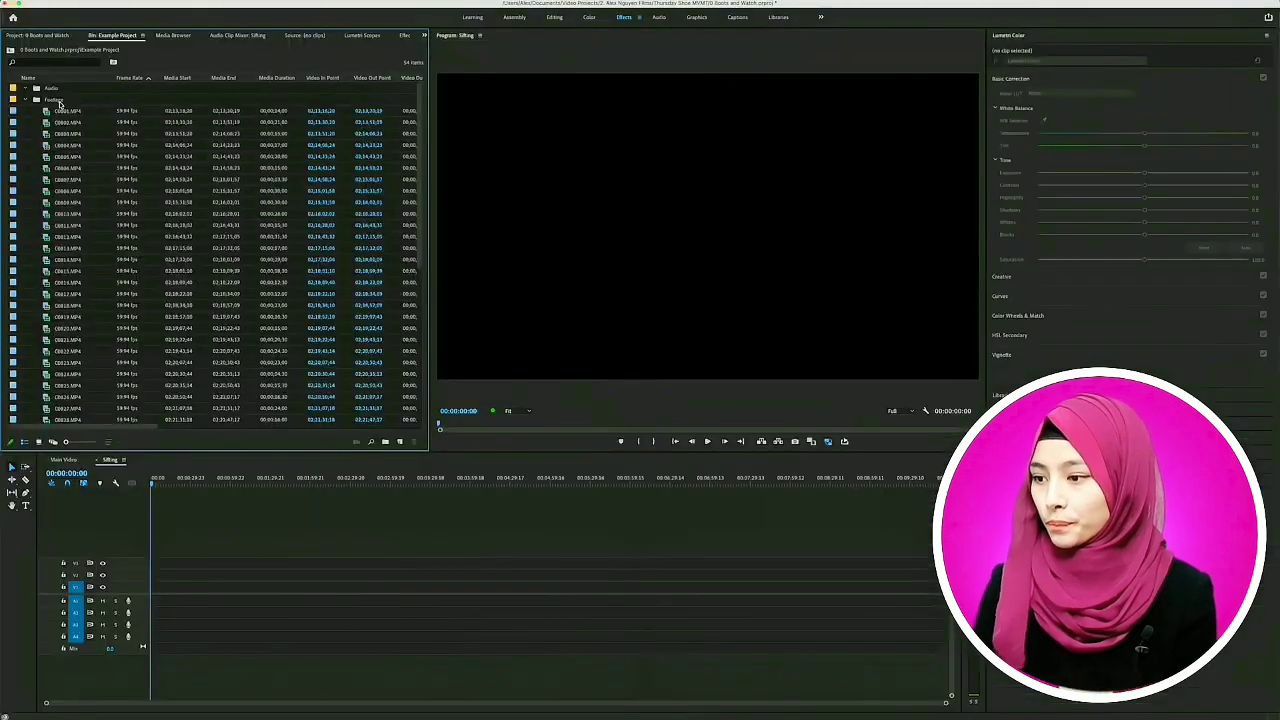
- Place the Footage bin's clips at the start of the Sifting sequence
drag(60, 103, 152, 588)
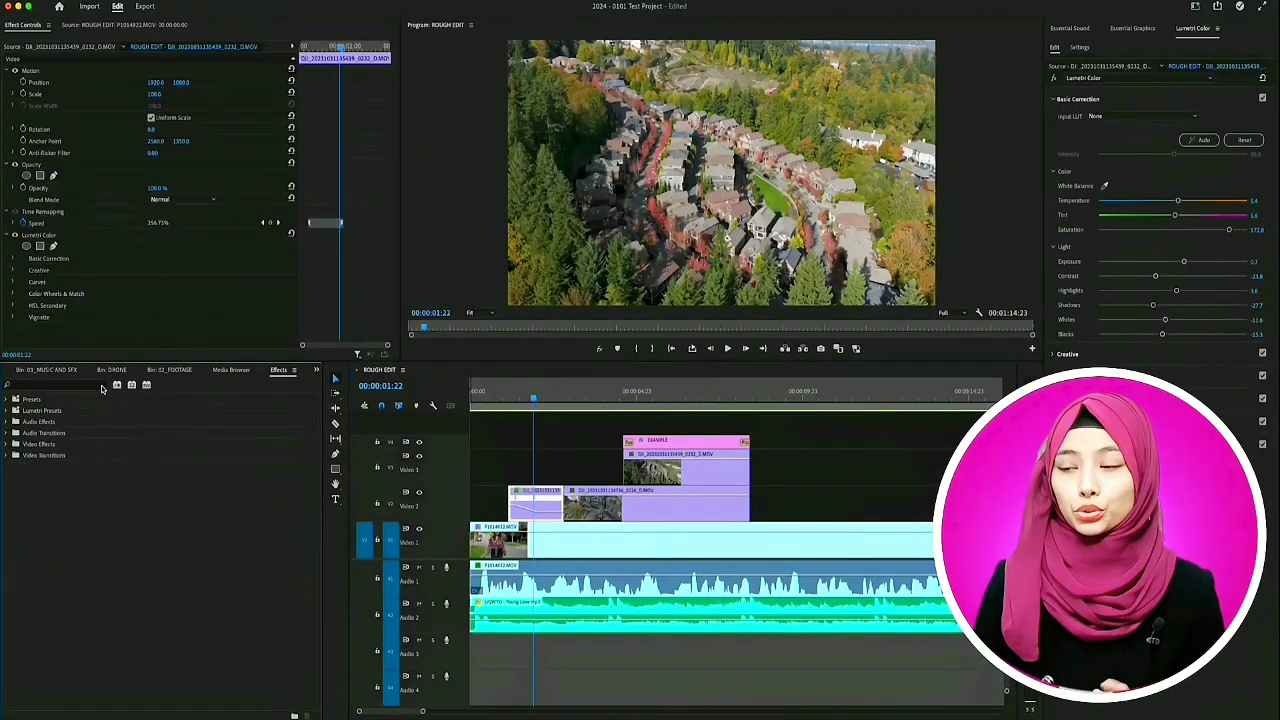
- Search the effects for "dip to", apply Dip to Black at the cut between the two Video 2 clips, and play it back
click(84, 388)
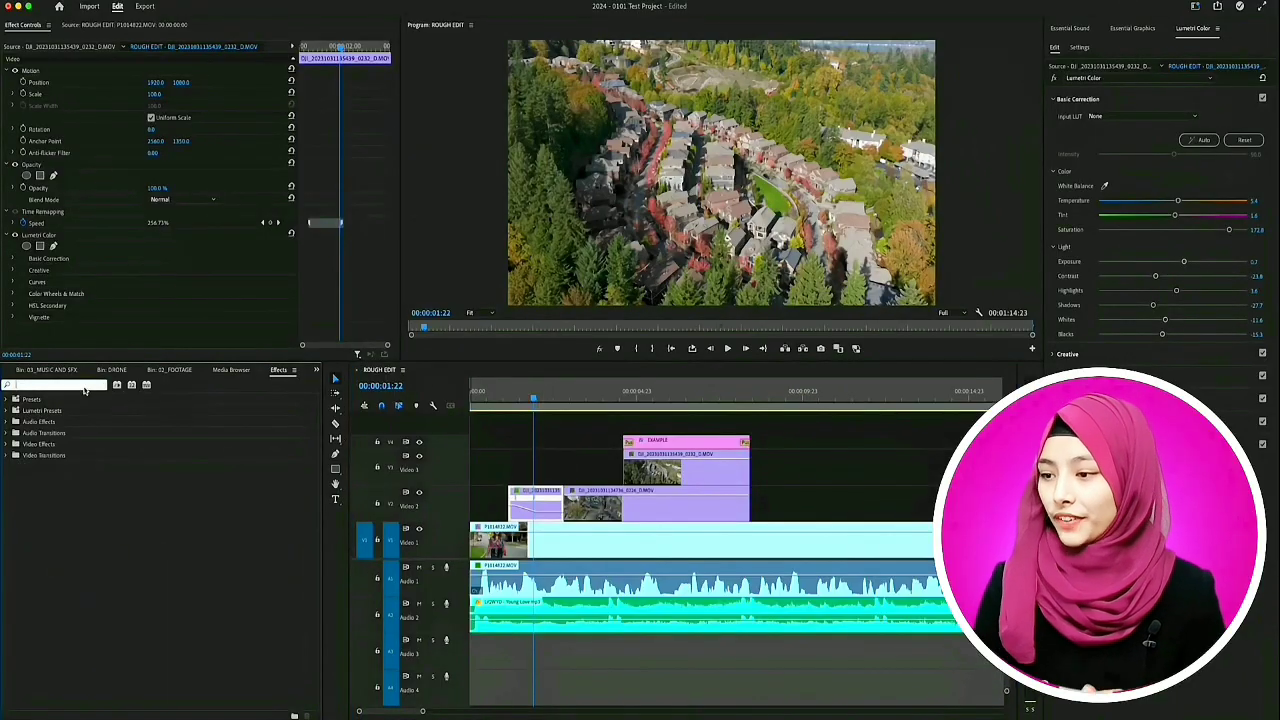
text(dip to)
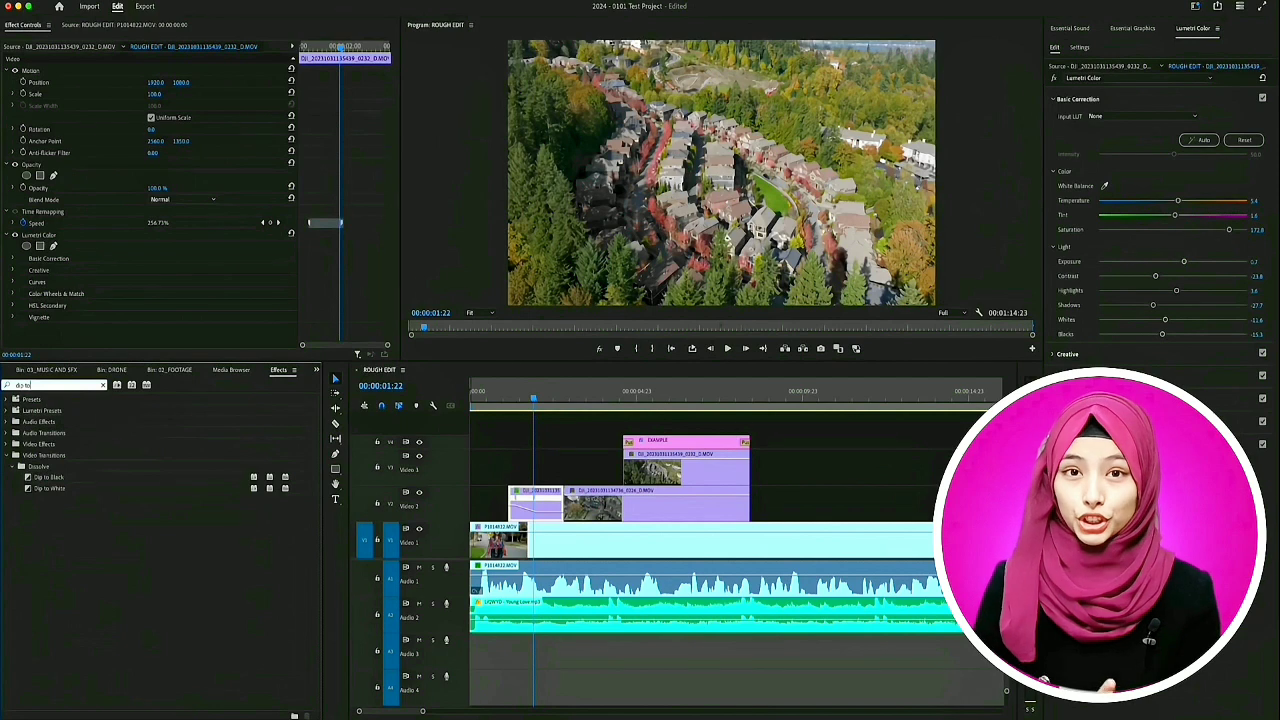
drag(58, 481, 564, 508)
key(space)
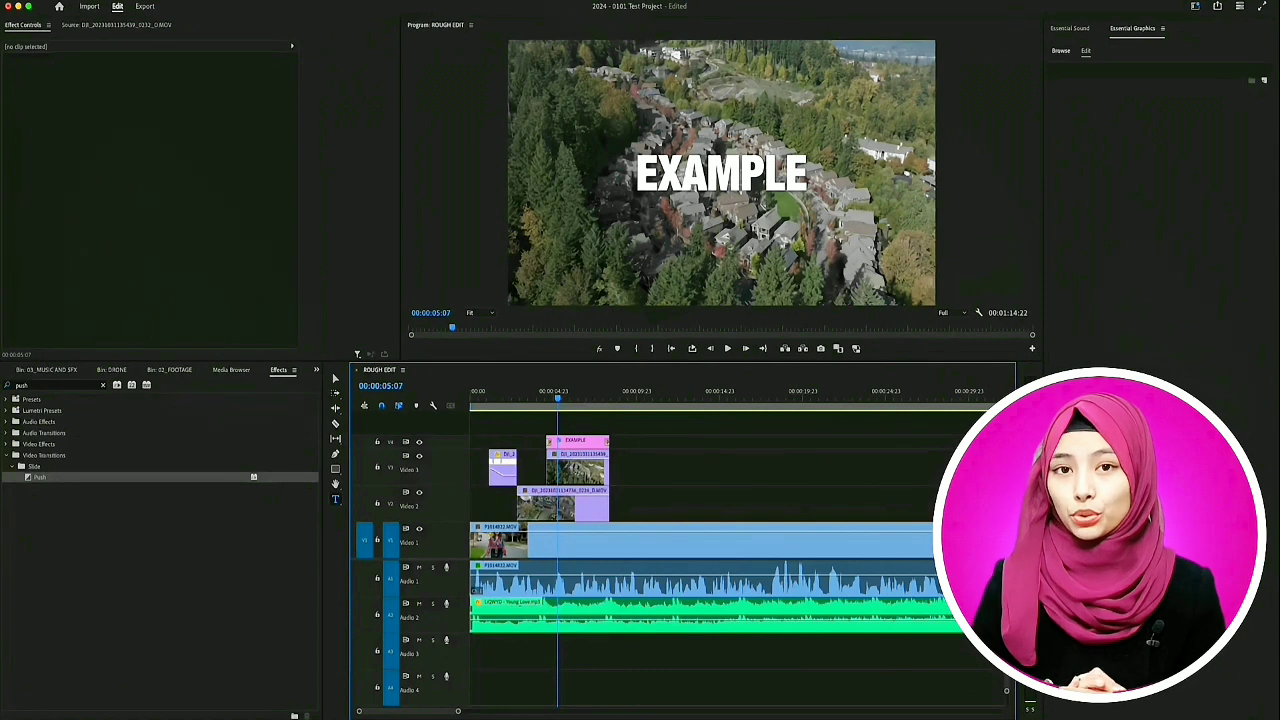
- Show the Lumetri Color panel
click(320, 1)
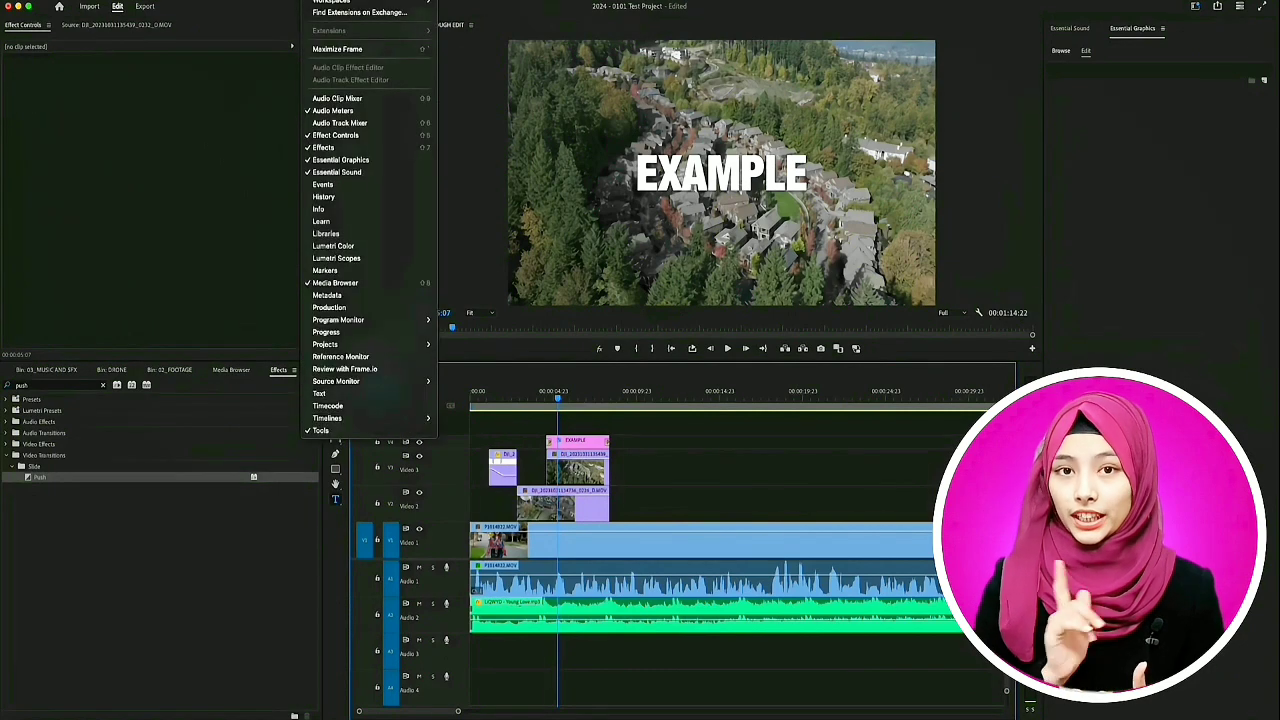
click(335, 246)
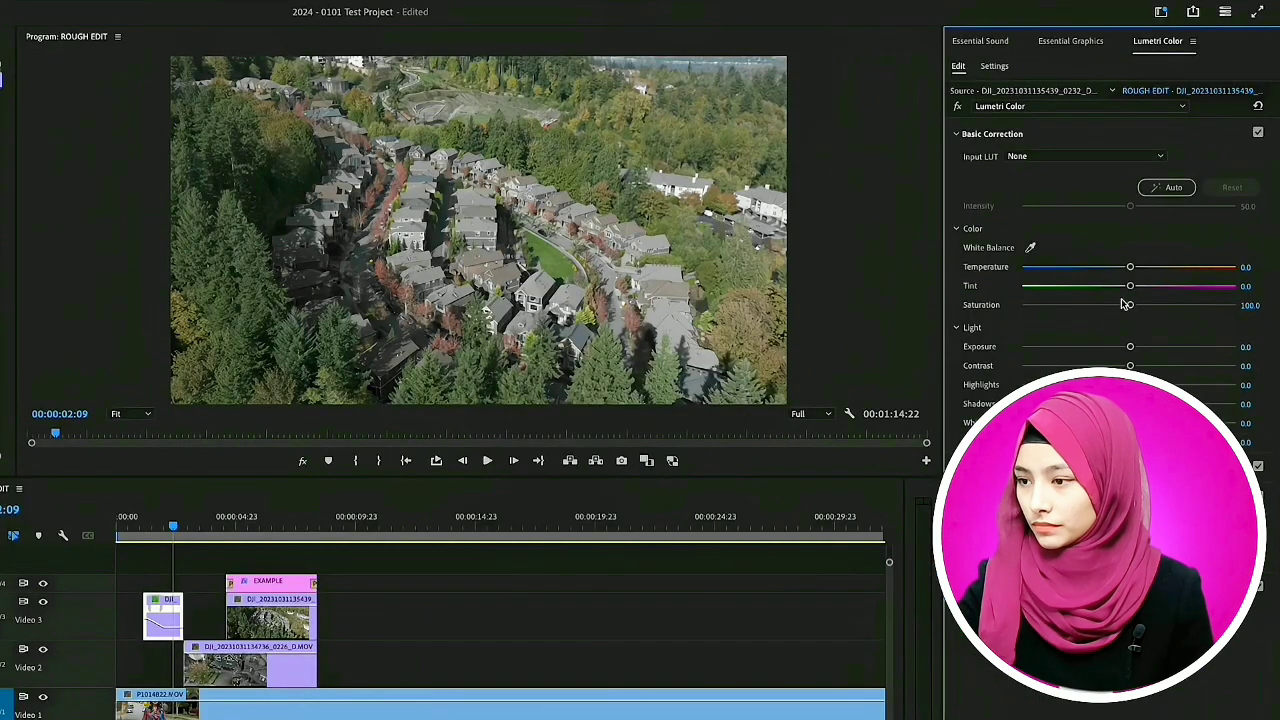
- Try different Temperature, Tint and Saturation settings on the selected drone clip and reset each to its default
drag(1131, 267, 1157, 306)
double_click(1122, 266)
double_click(1100, 287)
double_click(1157, 306)
- Try different Exposure, Contrast and Highlights settings on the drone clip and reset each to its default
drag(1137, 349, 1232, 384)
double_click(1167, 348)
double_click(1189, 368)
double_click(1232, 384)
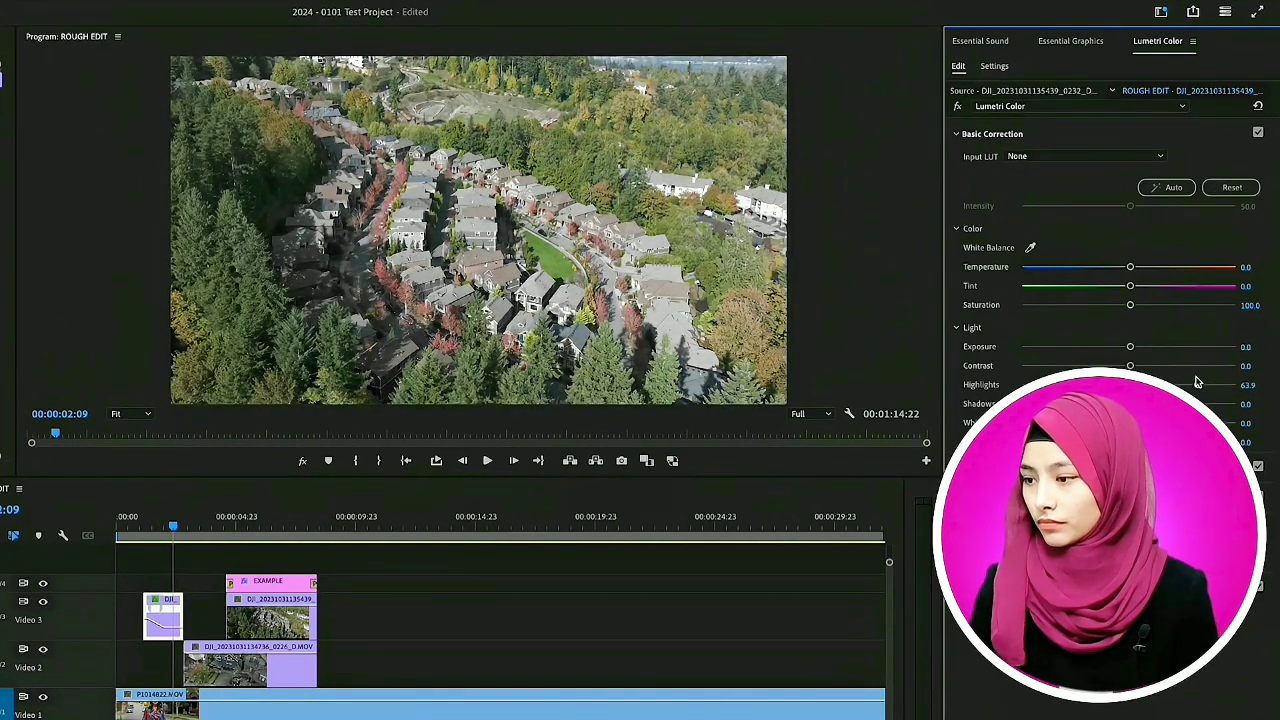
- Try different Shadows, Whites and Blacks settings on the drone clip and reset them to their defaults
drag(1131, 404, 1028, 404)
double_click(1028, 404)
drag(1131, 423, 1230, 423)
mouse_move(1131, 442)
mouse_down()
mouse_move(1050, 442)
mouse_move(1138, 442)
mouse_up()
double_click(1230, 423)
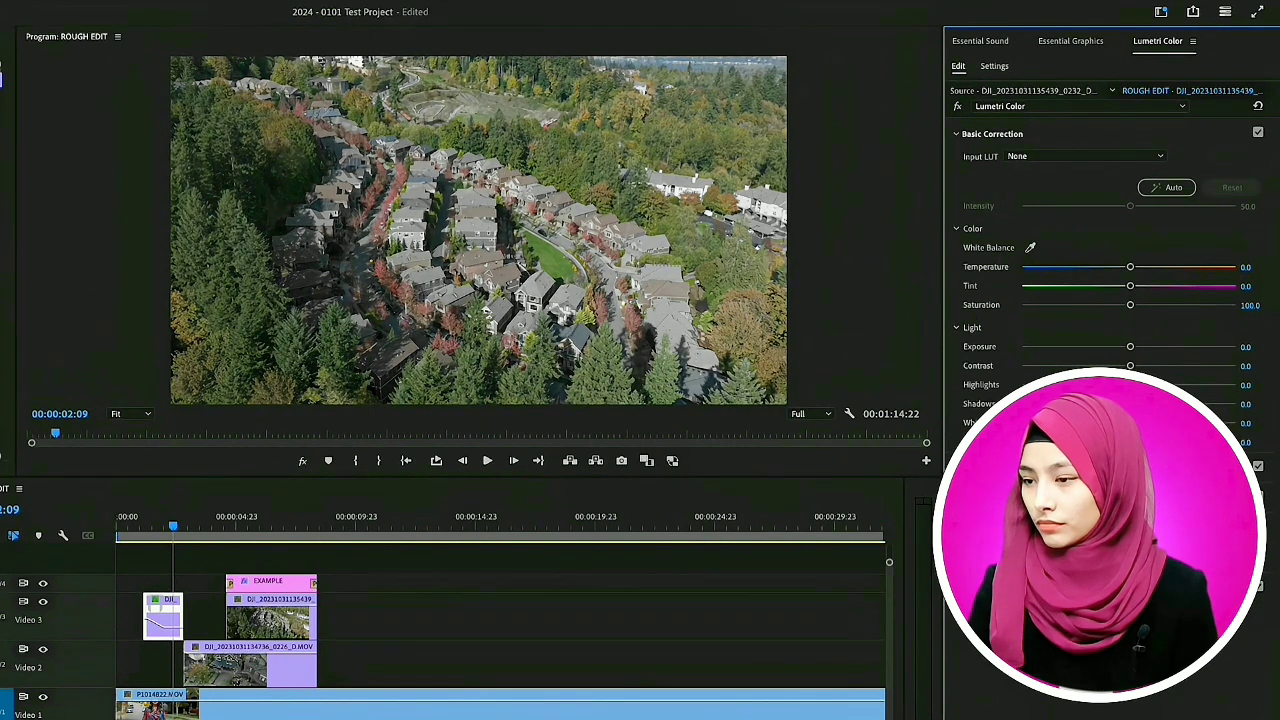
drag(1131, 442, 1127, 404)
- Try the SL CLEAN STRAIGHT LDR and SL IRON NDR creative looks on the drone clip
click(978, 467)
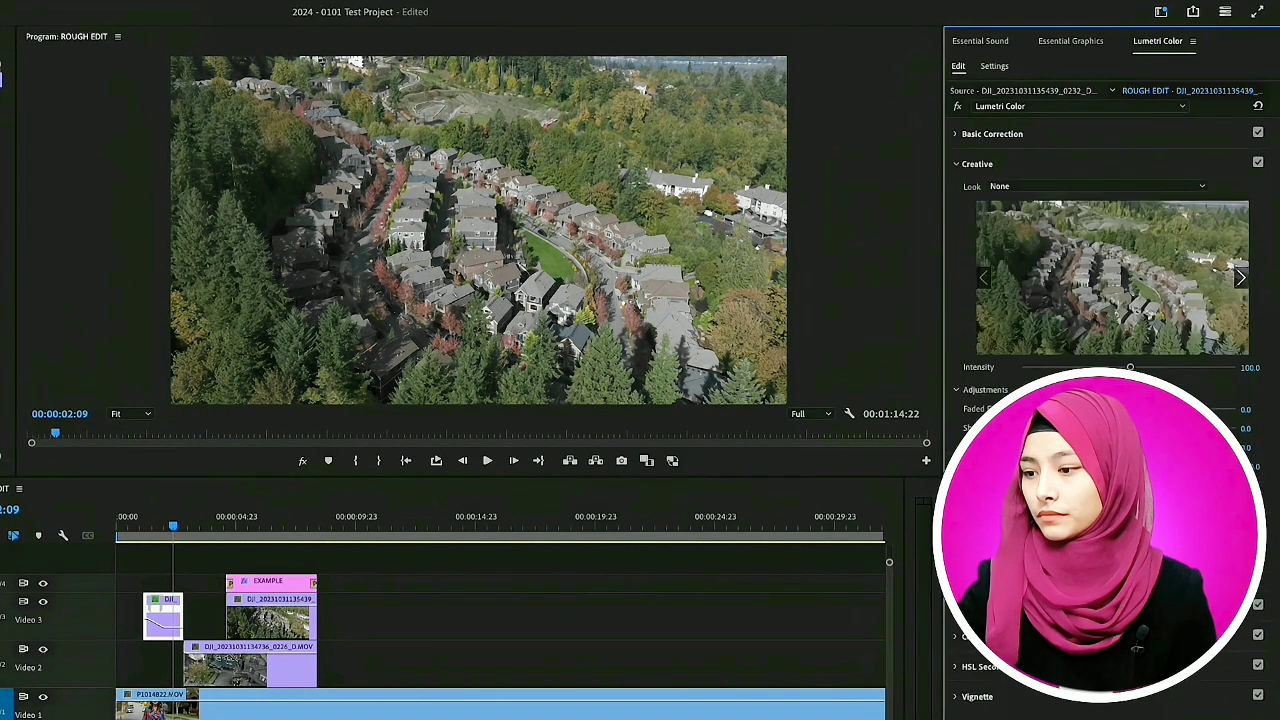
click(1040, 190)
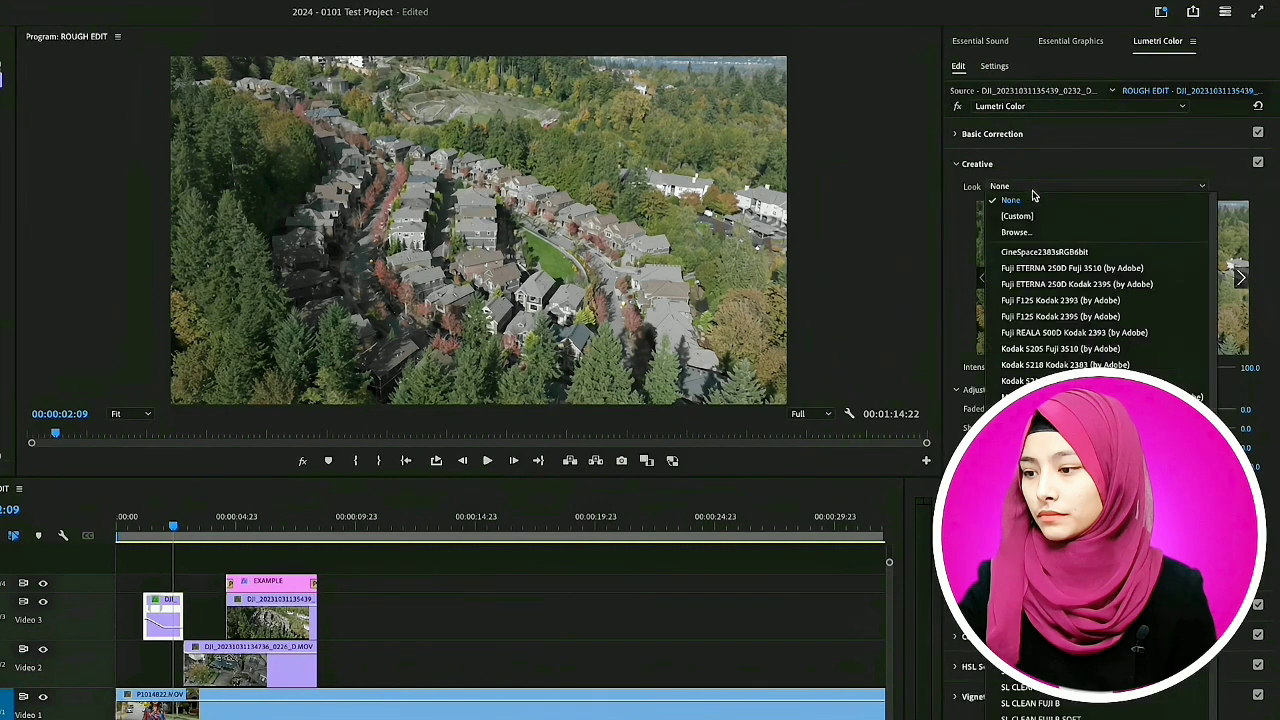
scroll(1022, 274, down, 5)
click(1050, 662)
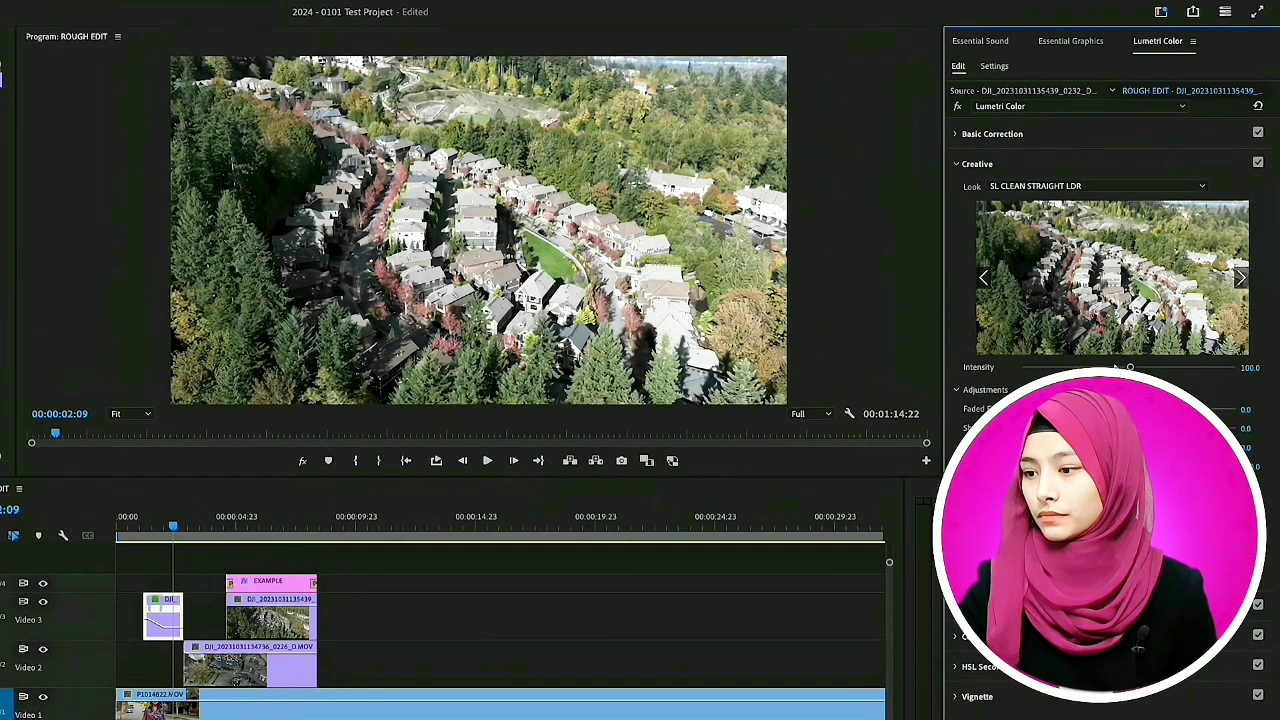
click(1062, 192)
click(1050, 708)
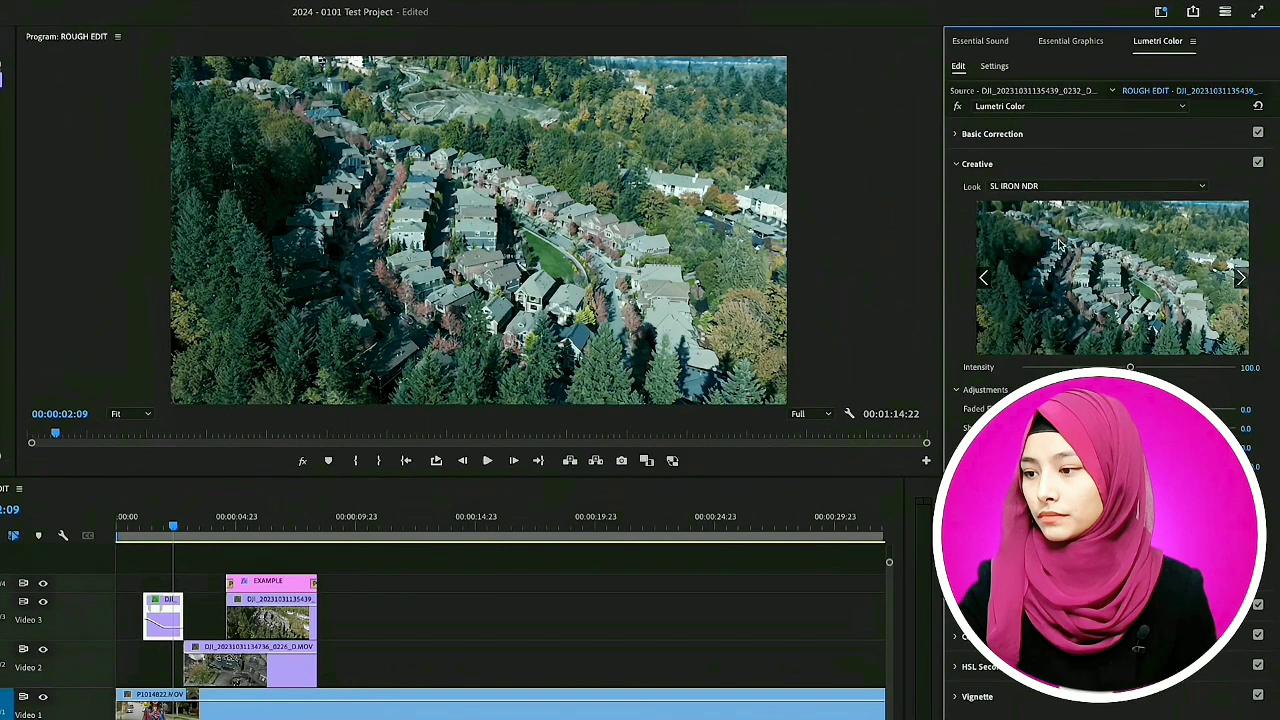
- Try the SL GOLD RUSH HDR look on the drone clip, reduce its intensity to 0, and set the look back to None
click(1060, 186)
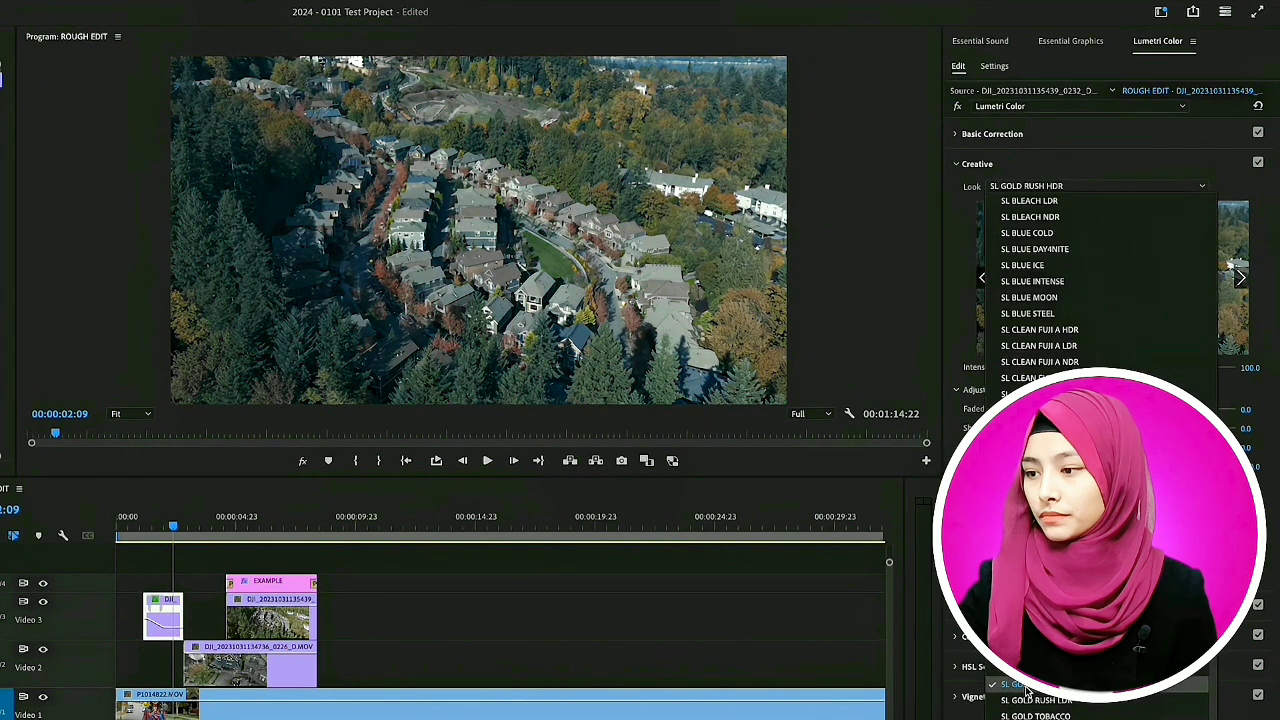
click(1026, 688)
drag(1130, 367, 1015, 370)
click(1021, 189)
click(1014, 221)
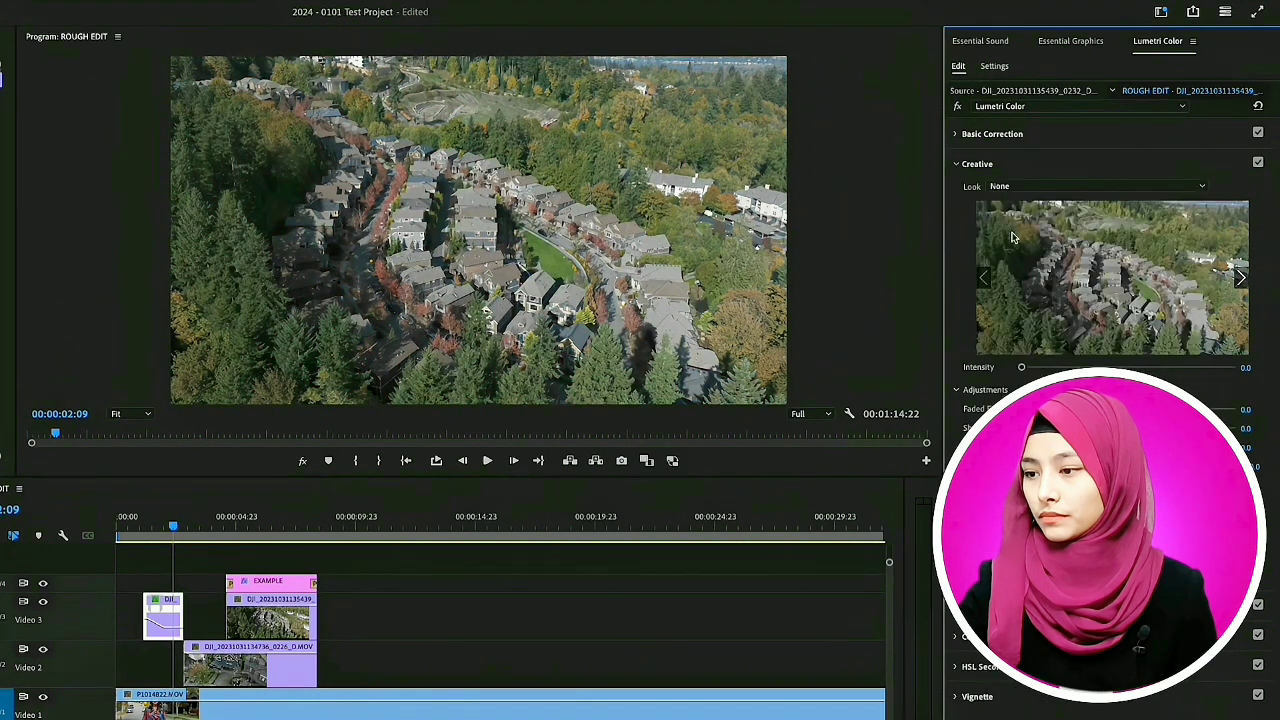
- Adjust the drone clip's vignette slightly and apply the automatic basic correction
click(978, 698)
mouse_move(1129, 308)
mouse_down()
mouse_move(1029, 309)
mouse_move(1198, 314)
mouse_move(1021, 313)
mouse_move(1129, 309)
mouse_up()
click(1040, 134)
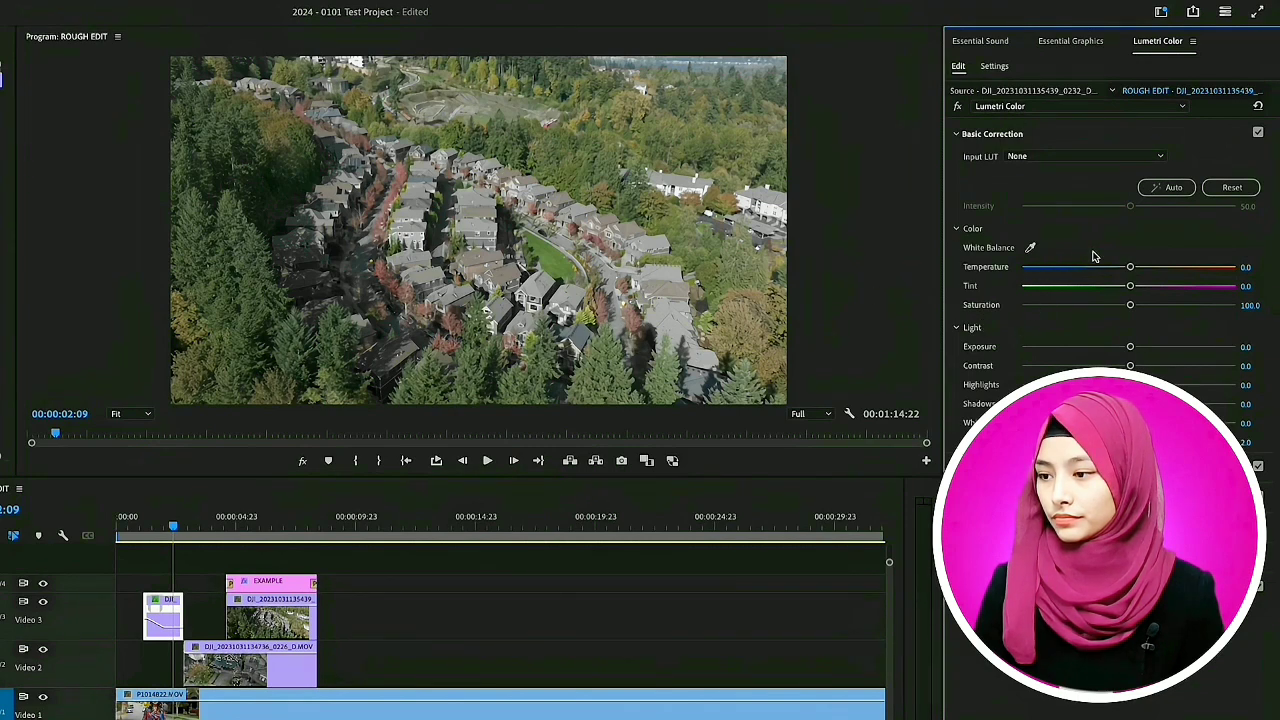
click(1166, 188)
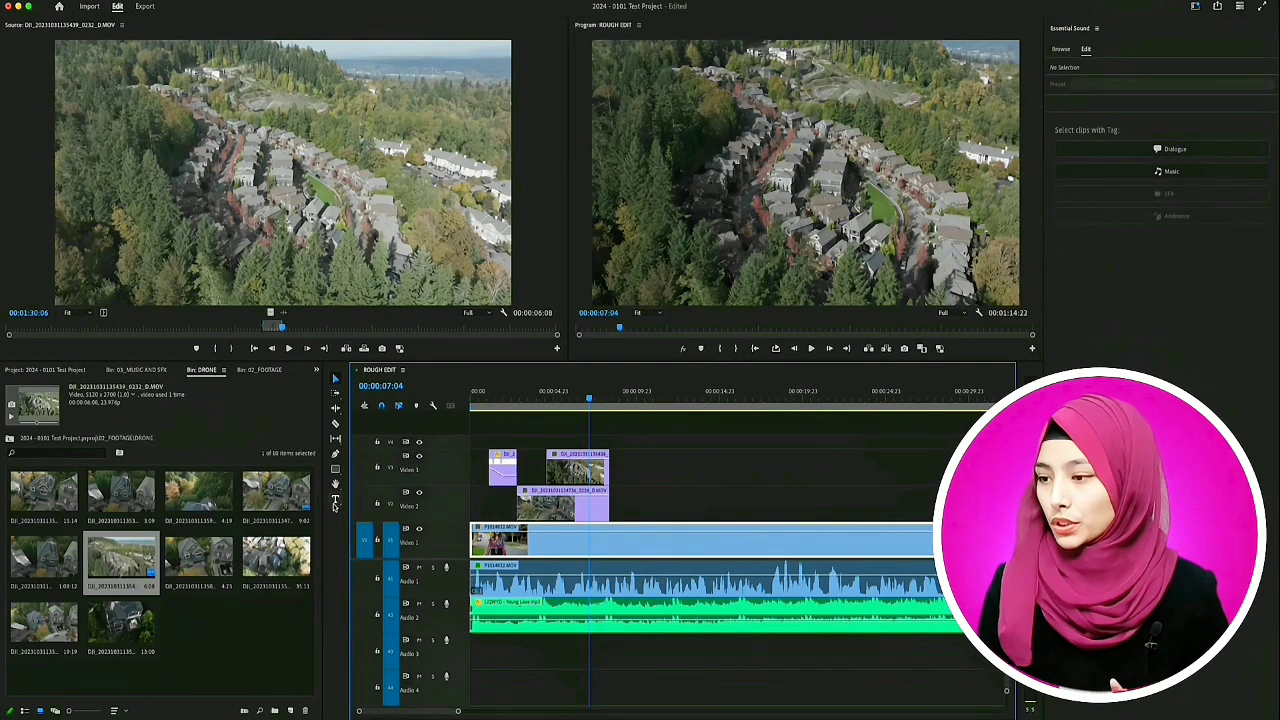
- Add the title text EXAMPLE over the drone shot and show the Essential Graphics settings
click(336, 502)
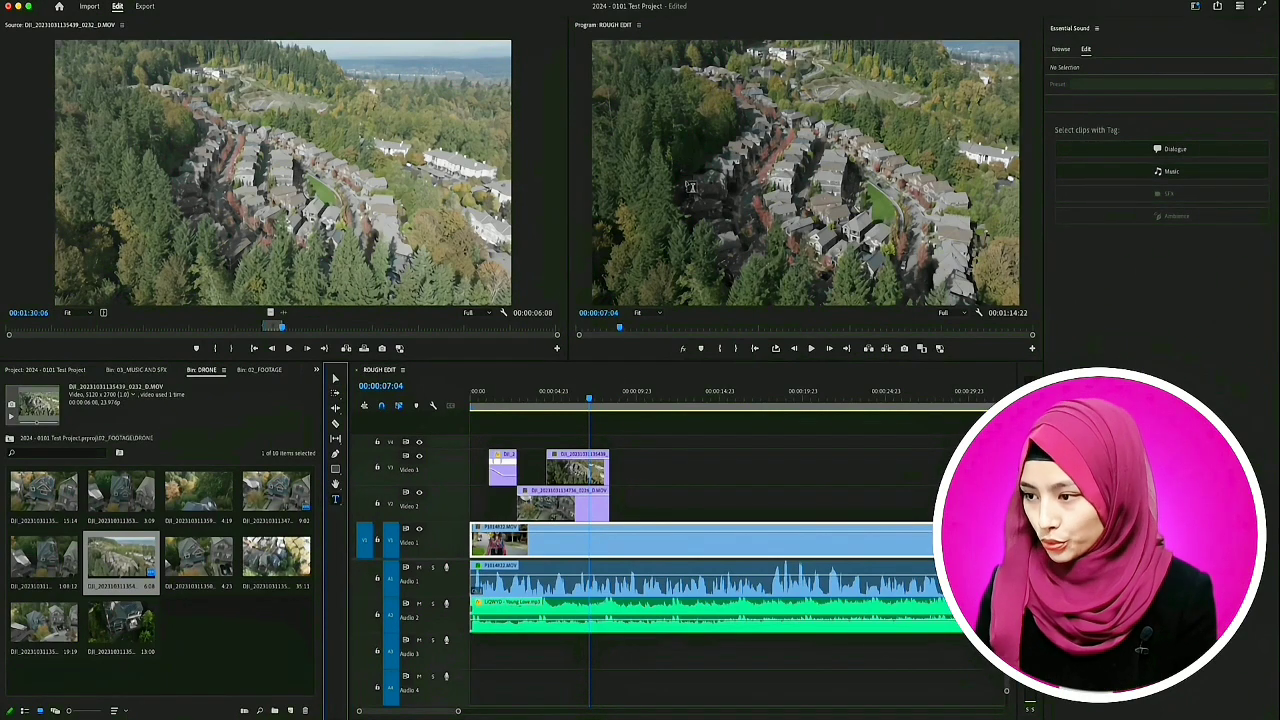
click(750, 170)
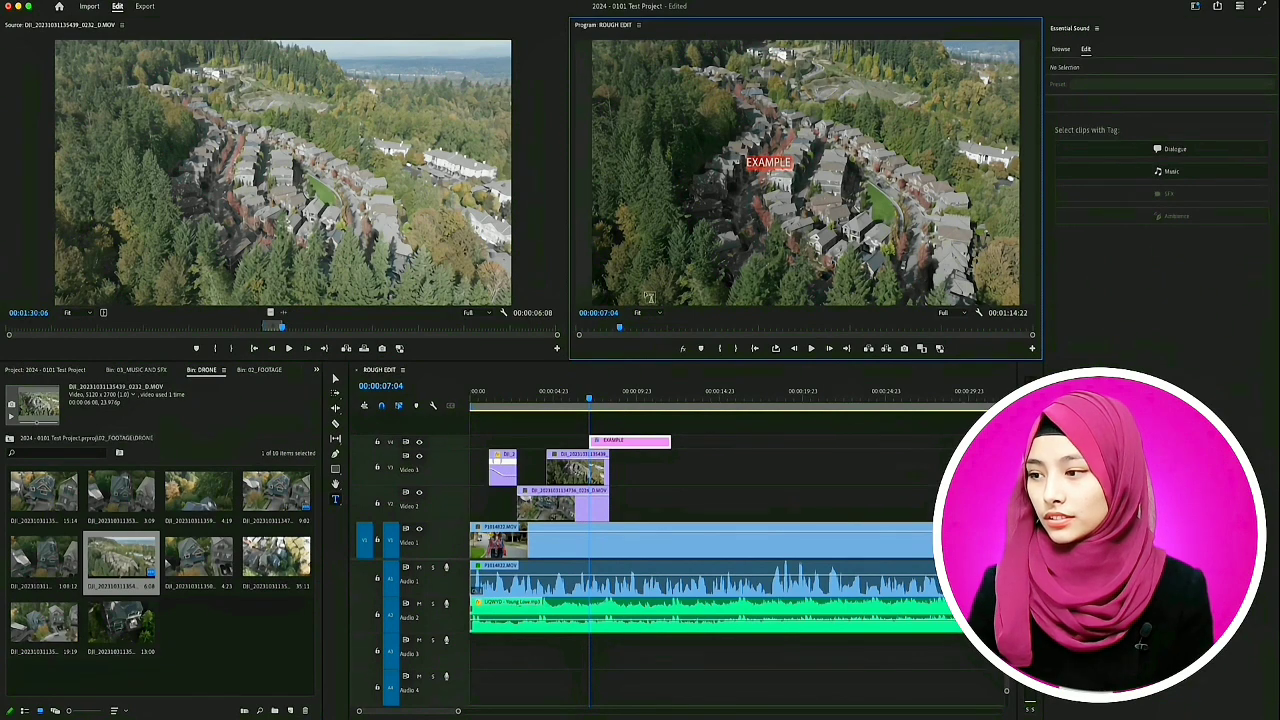
click(238, 1)
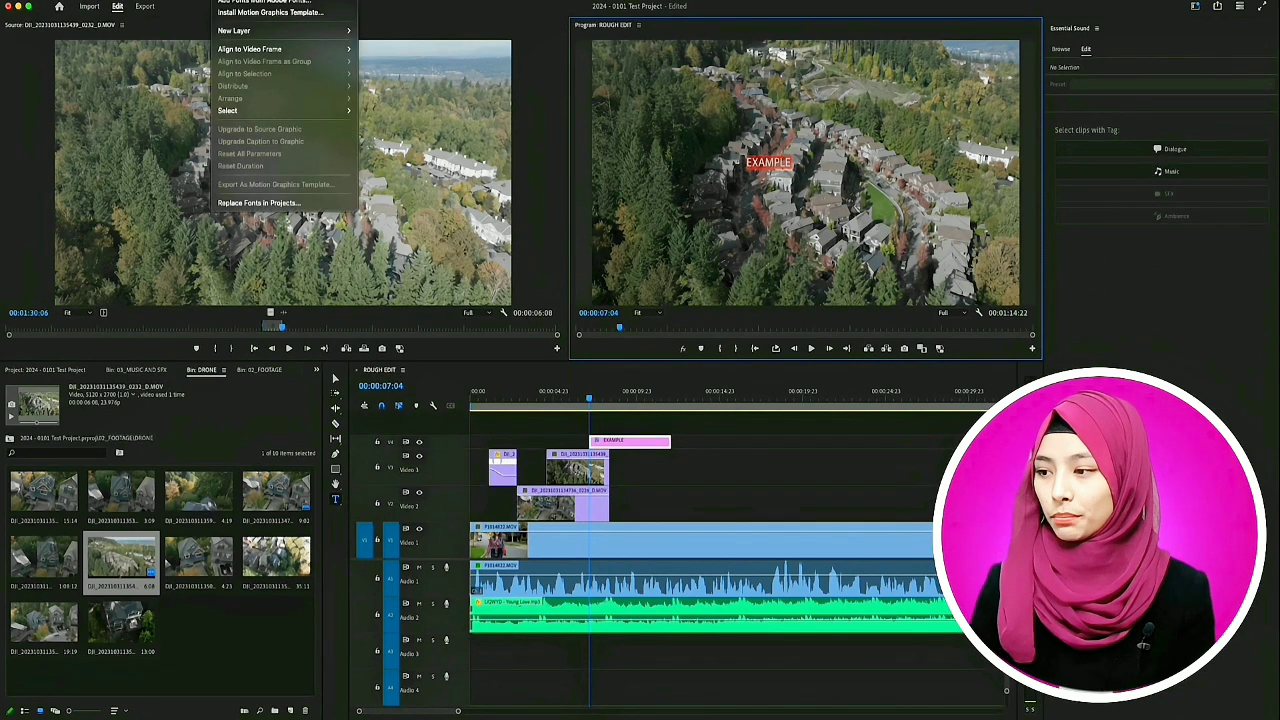
mouse_move(318, 1)
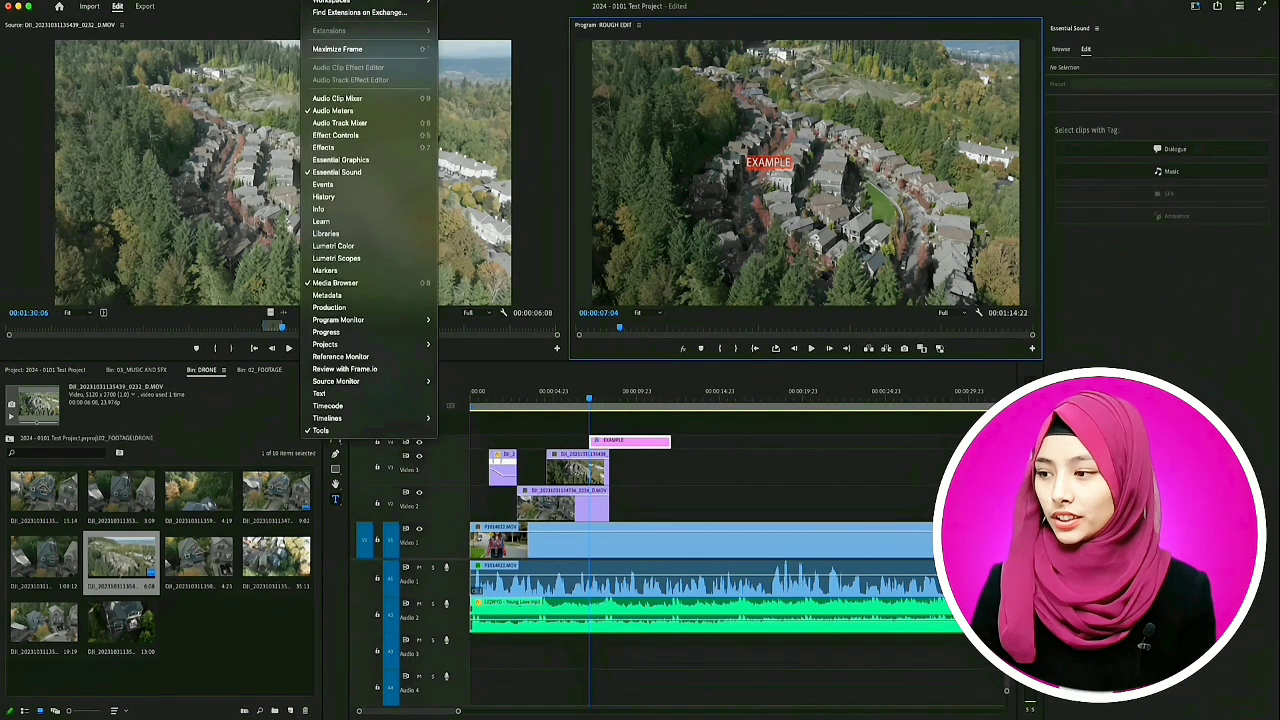
click(366, 162)
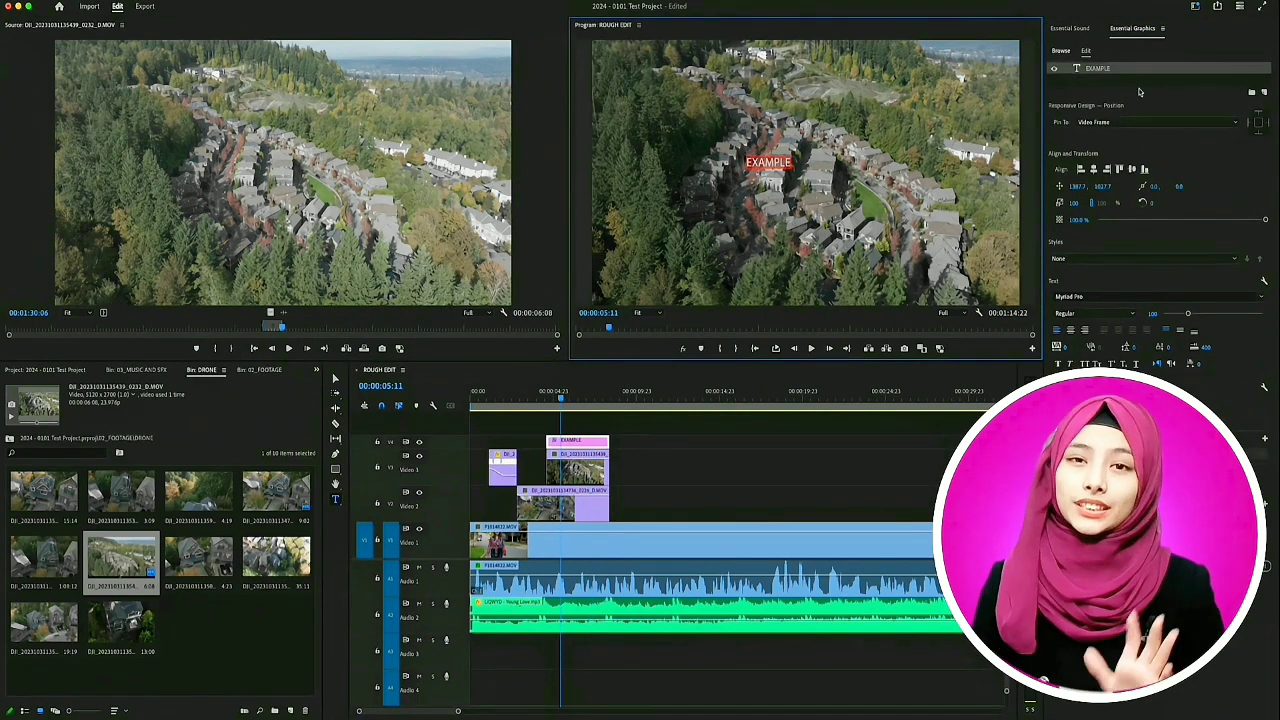
- Set the EXAMPLE title's font to Helvetica Neue Condensed Black and enlarge its size to 291
click(1100, 296)
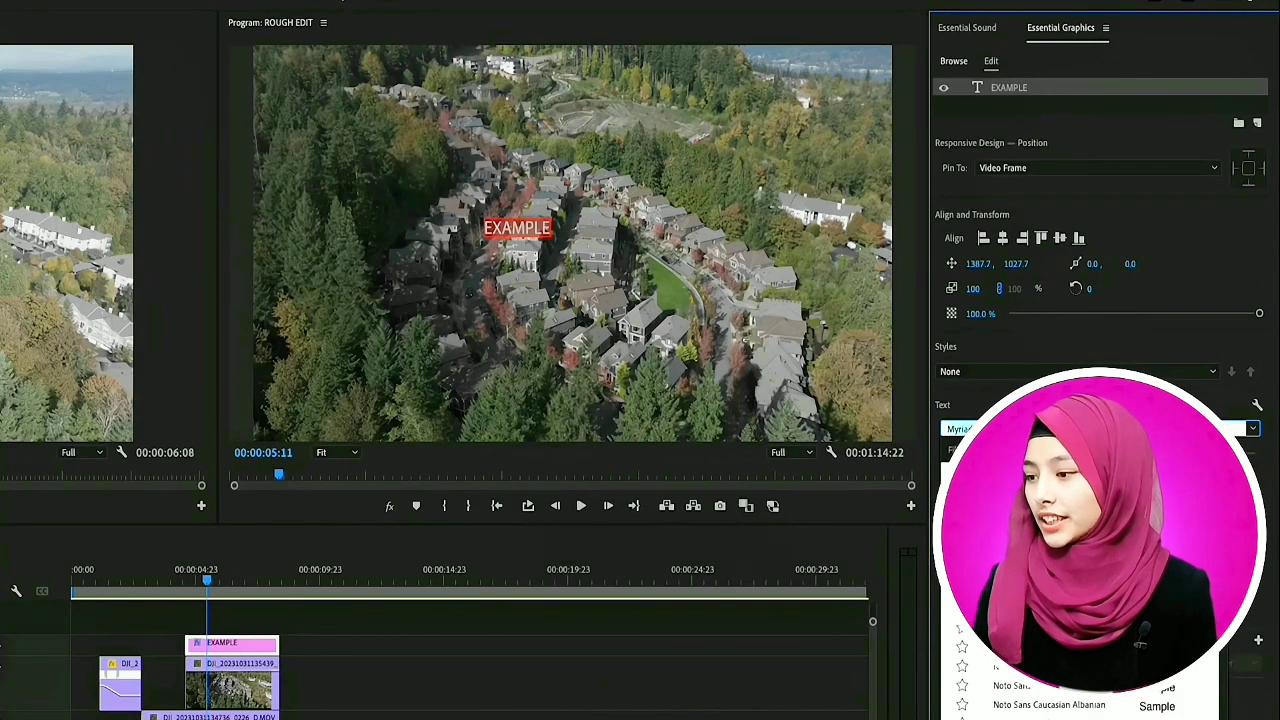
text(helv)
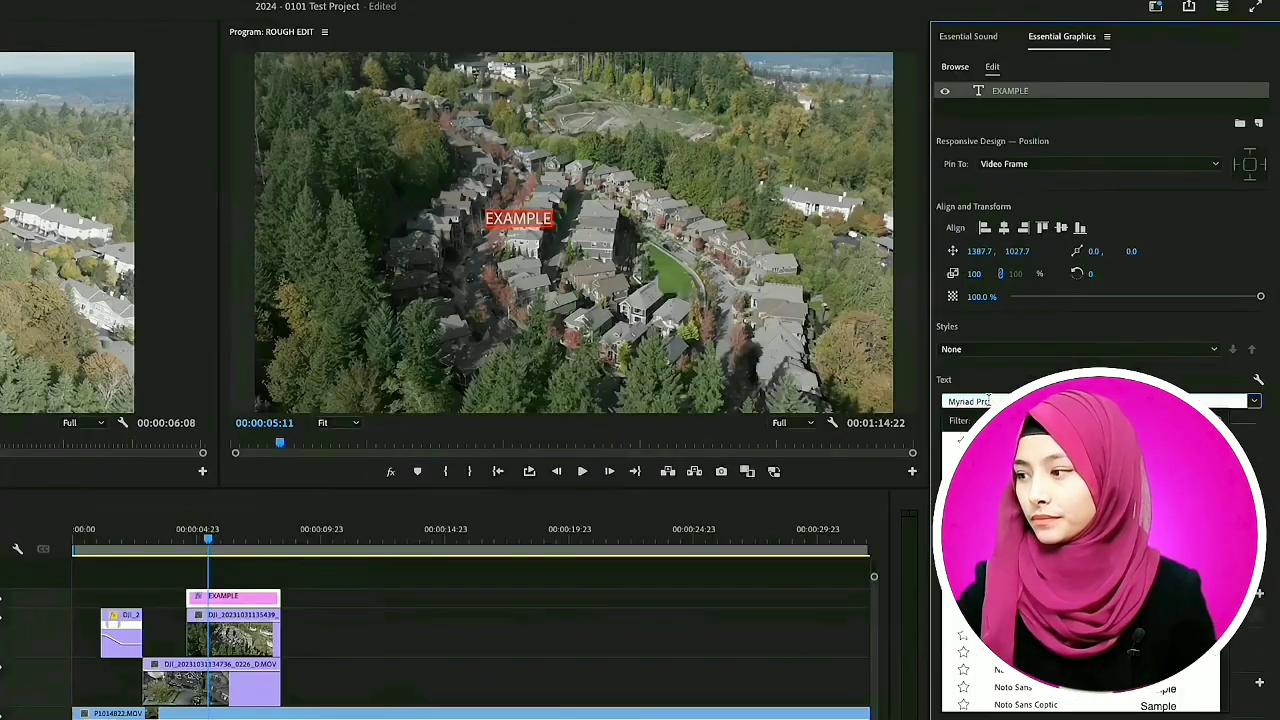
text(helv)
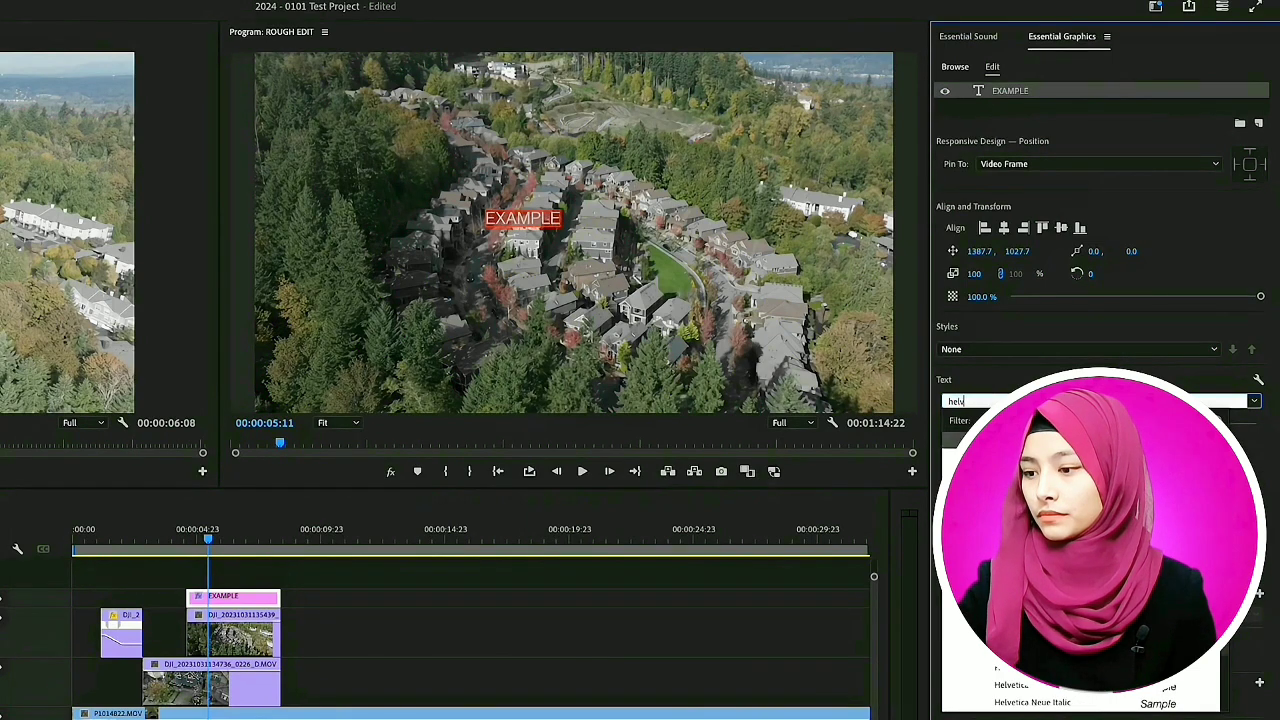
click(1040, 560)
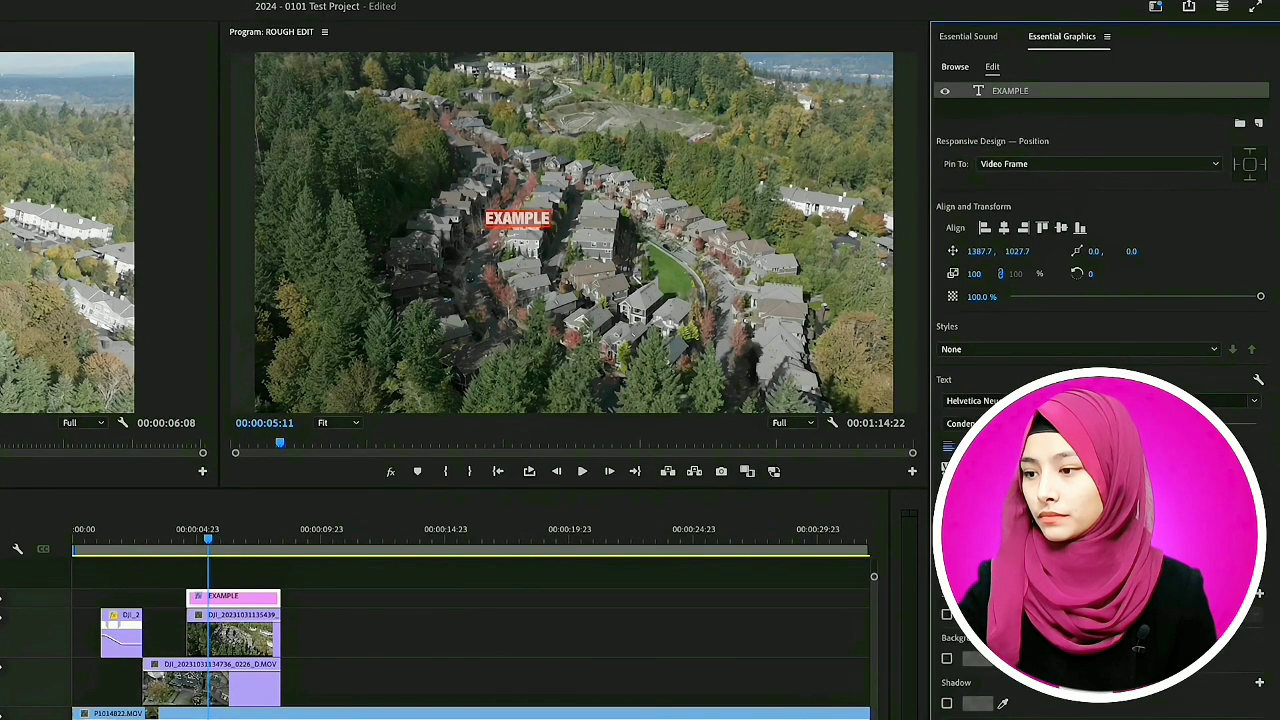
drag(1147, 423, 1202, 423)
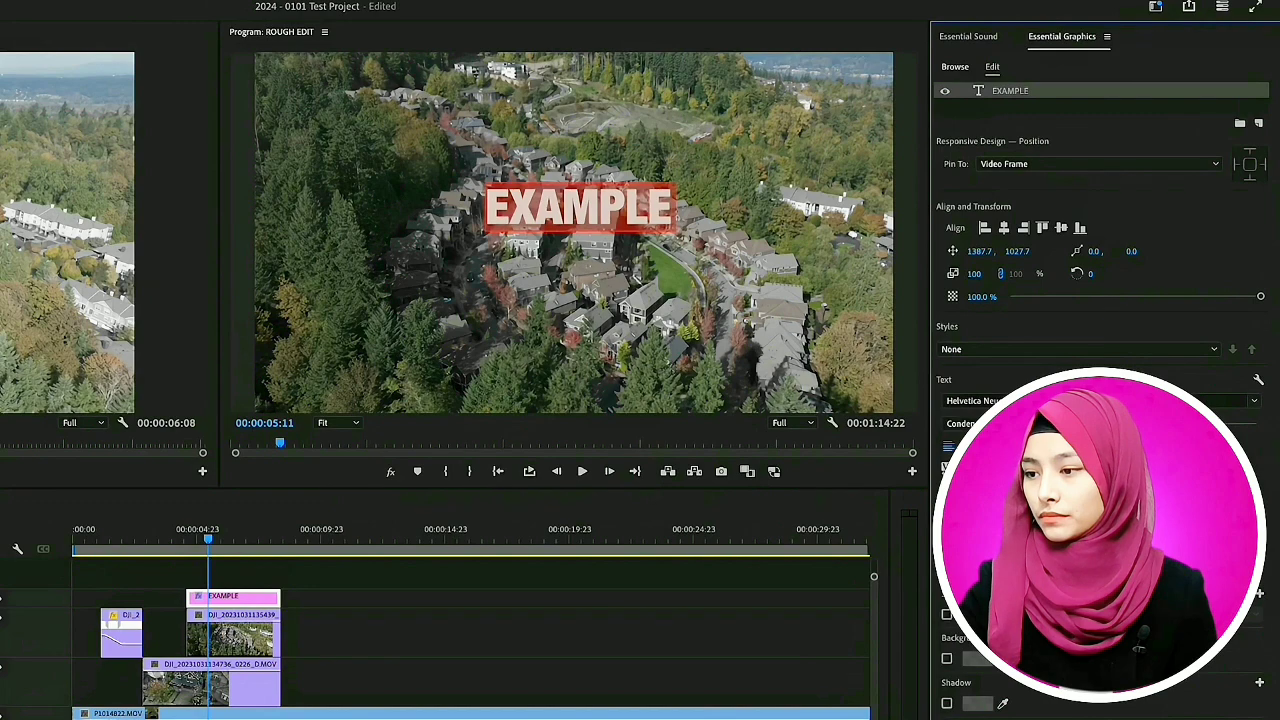
- Show Effect Controls grouped with the Source monitor and display the EXAMPLE graphic's settings in it
click(318, 1)
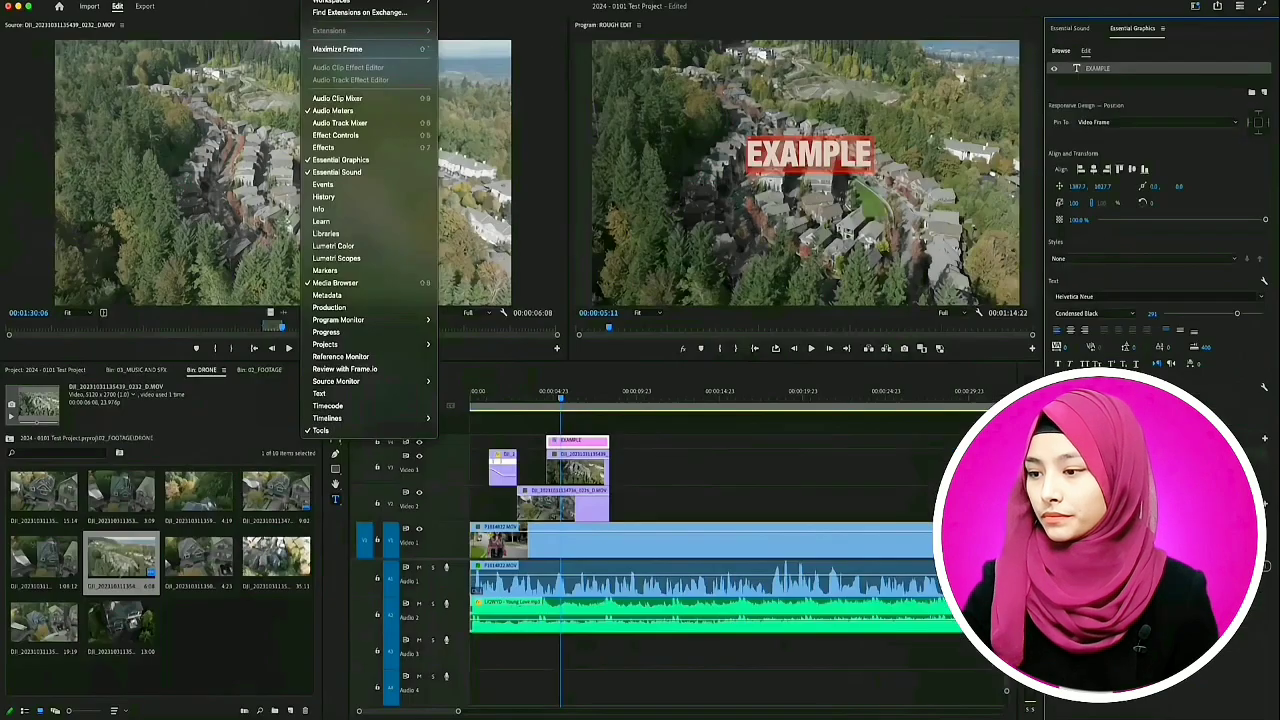
click(335, 135)
drag(20, 29, 328, 30)
click(110, 28)
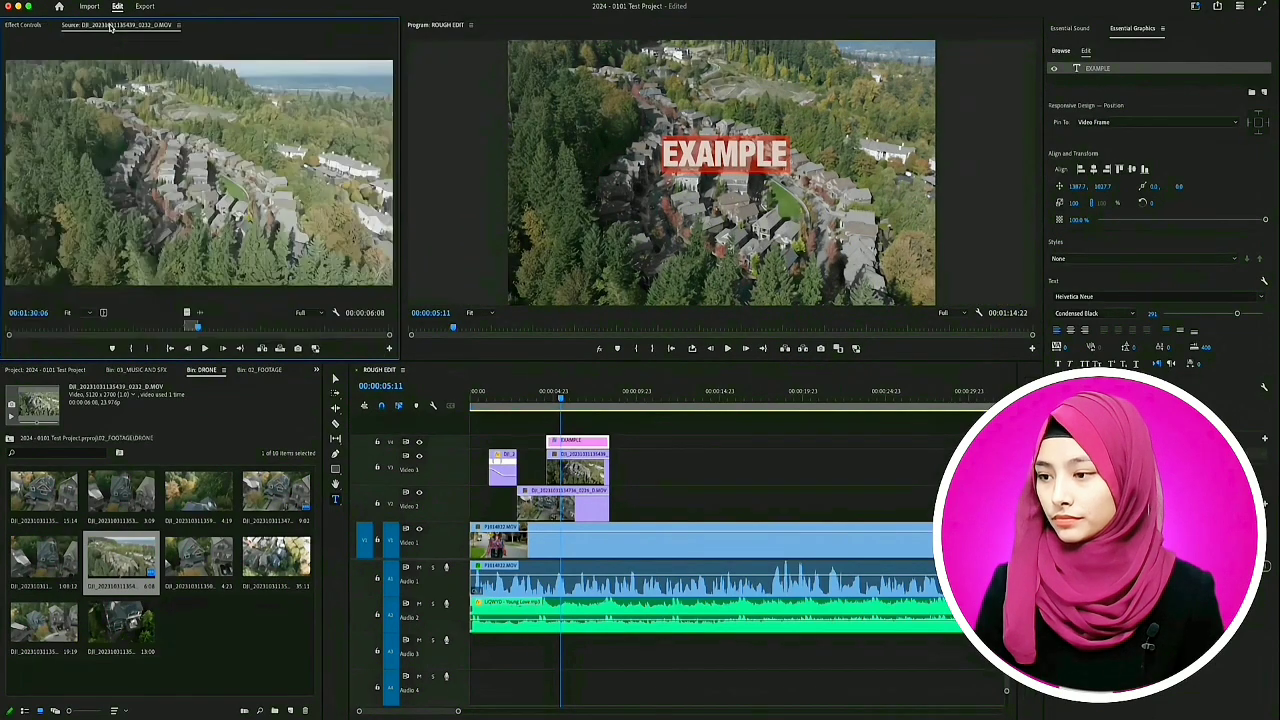
click(30, 29)
click(97, 29)
click(19, 29)
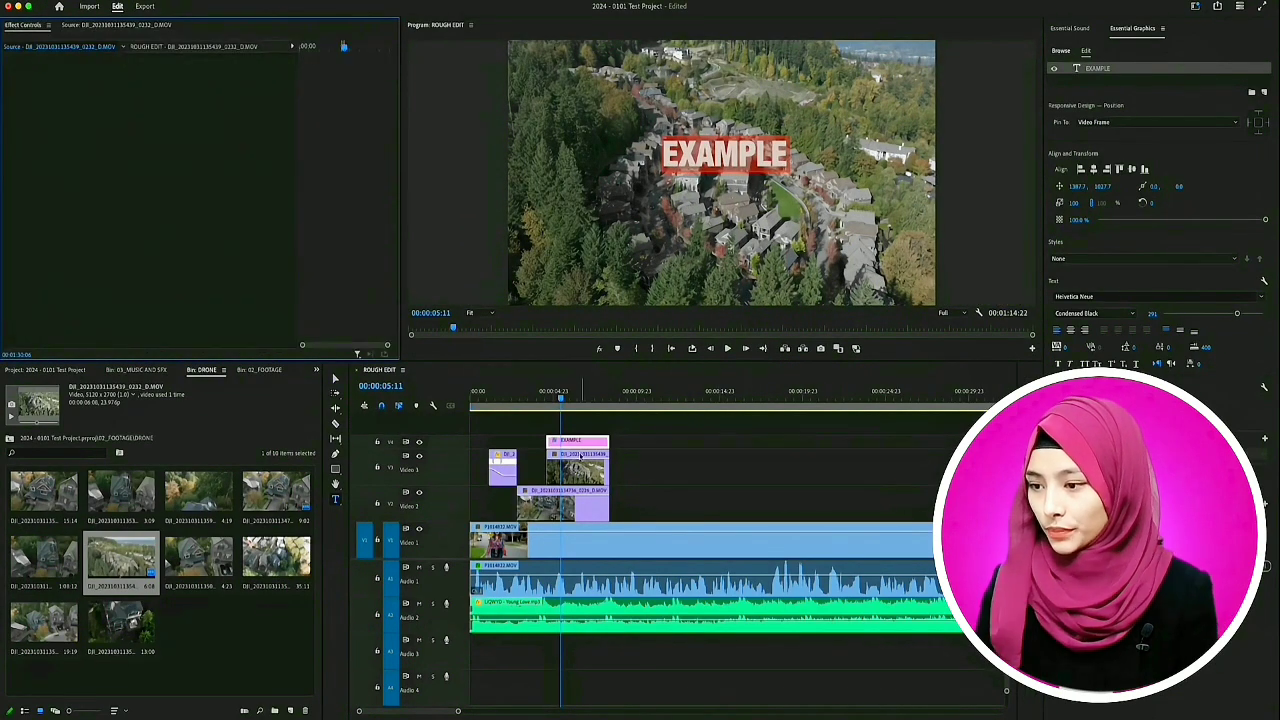
click(600, 441)
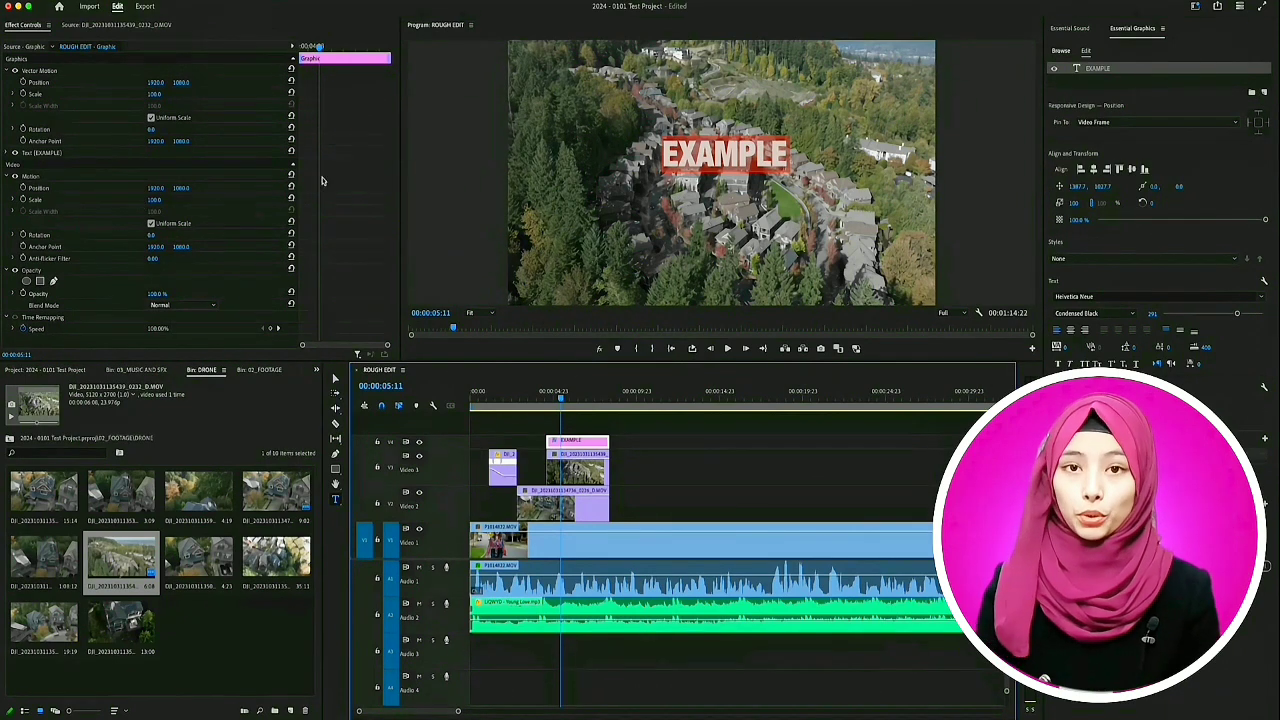
- Try shifting the EXAMPLE graphic with its Vector Motion position values
drag(157, 82, 8, 92)
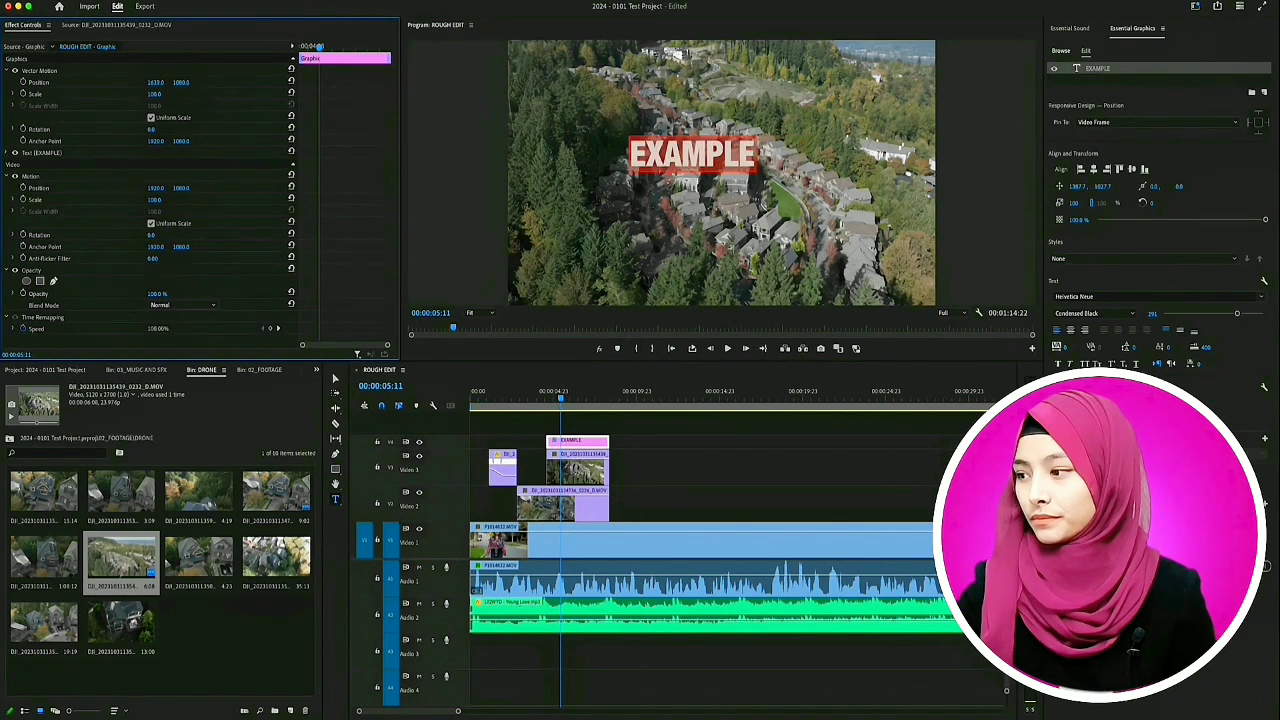
mouse_move(179, 87)
mouse_down()
mouse_move(230, 89)
mouse_move(181, 111)
mouse_up()
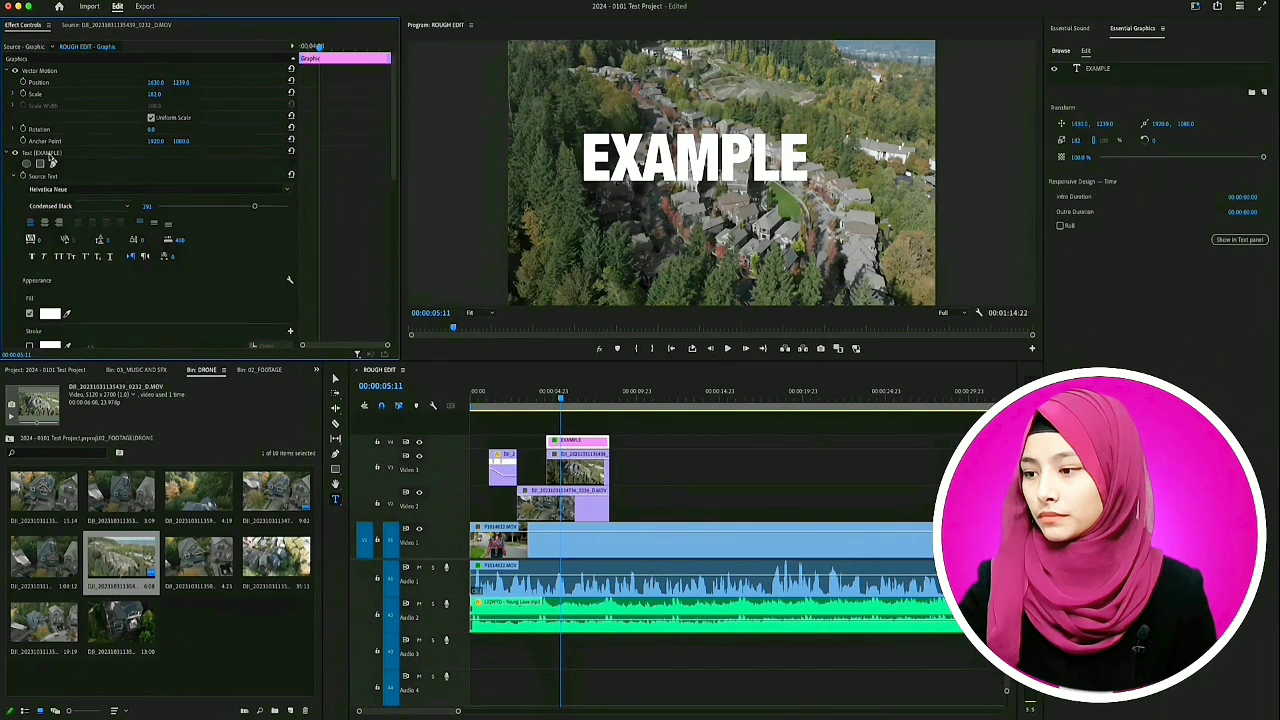
- Review the EXAMPLE text layer's appearance settings and center the title horizontally and vertically in the frame
click(51, 156)
scroll(385, 186, down, 10)
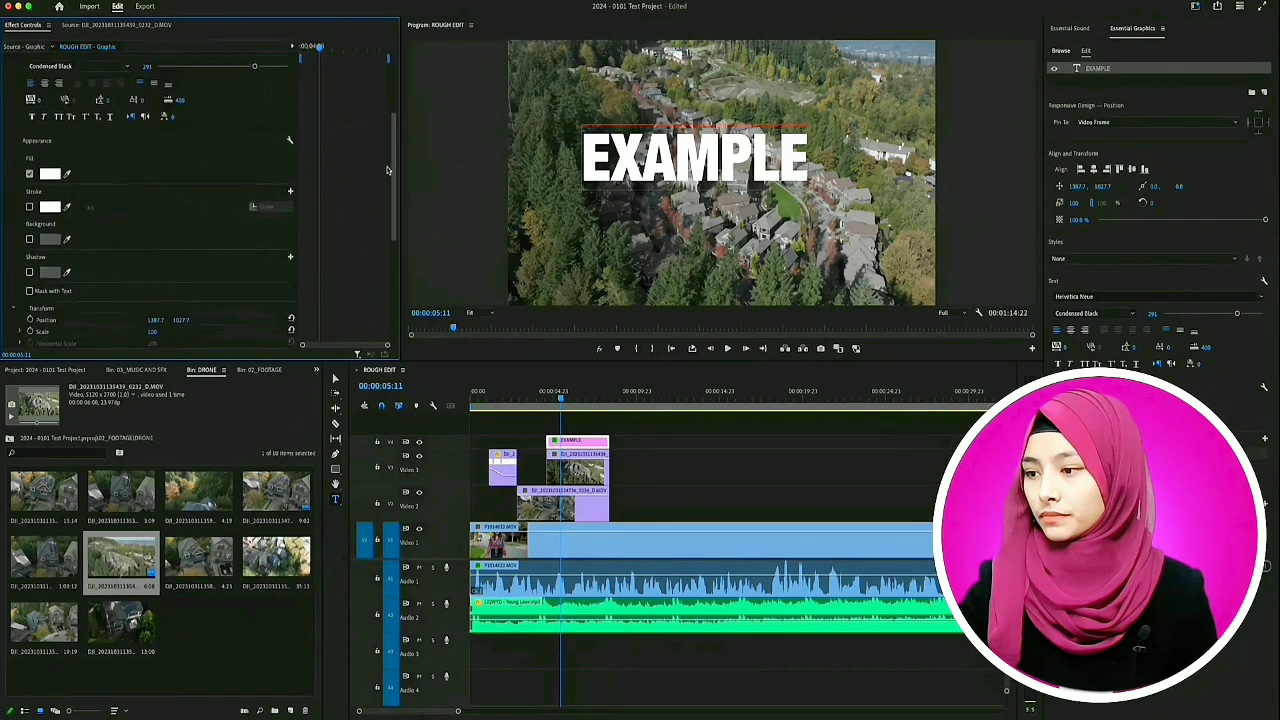
scroll(379, 228, up, 6)
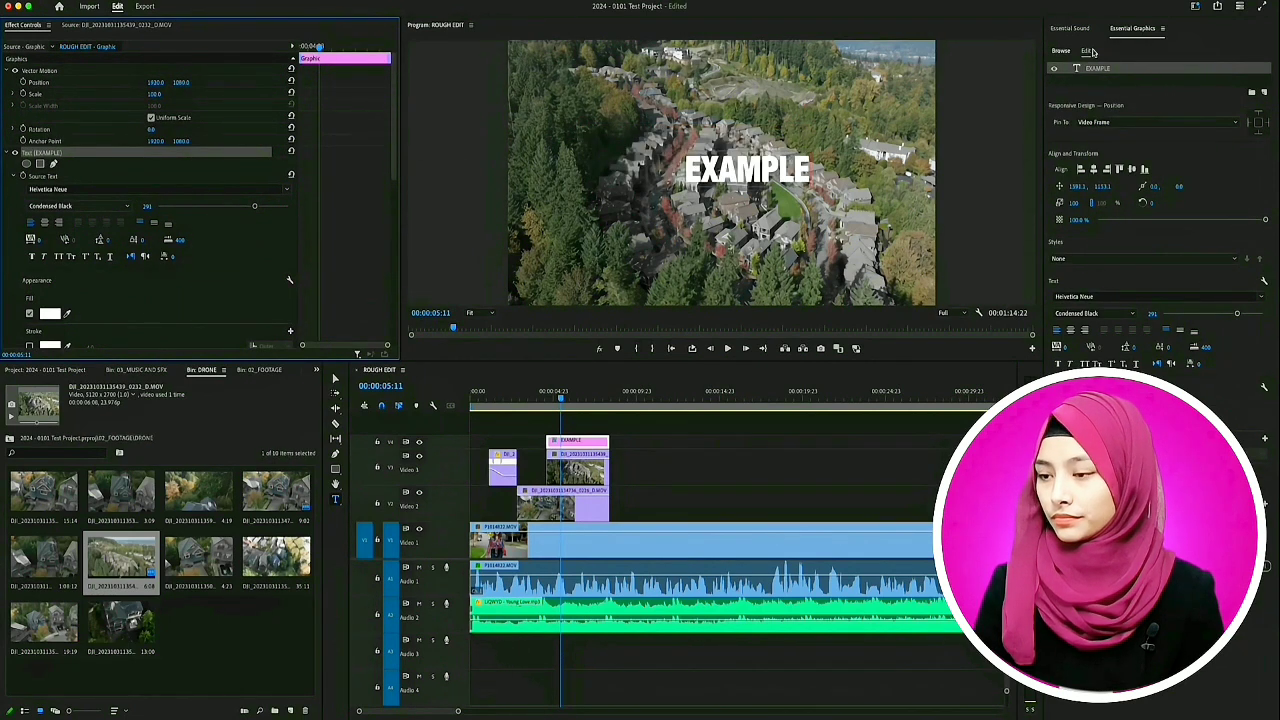
click(1093, 169)
click(1132, 169)
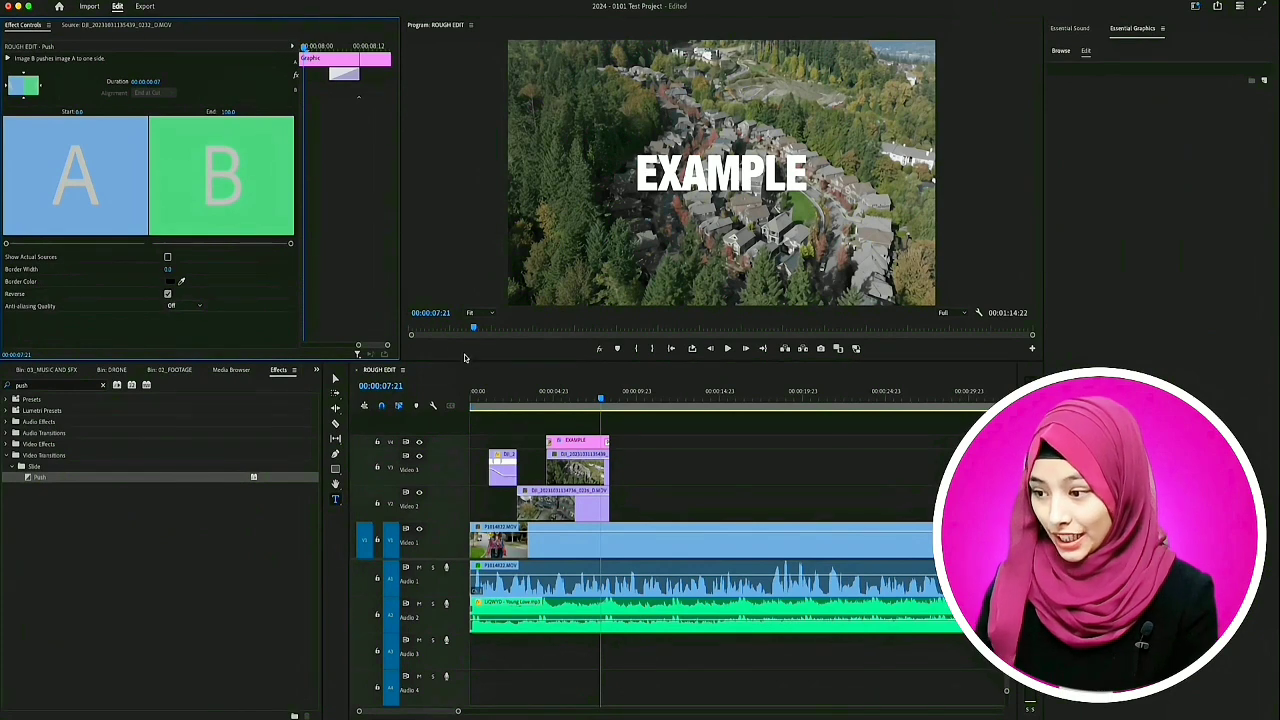
- Play back the EXAMPLE title to check its Push transition
click(584, 398)
key(space)
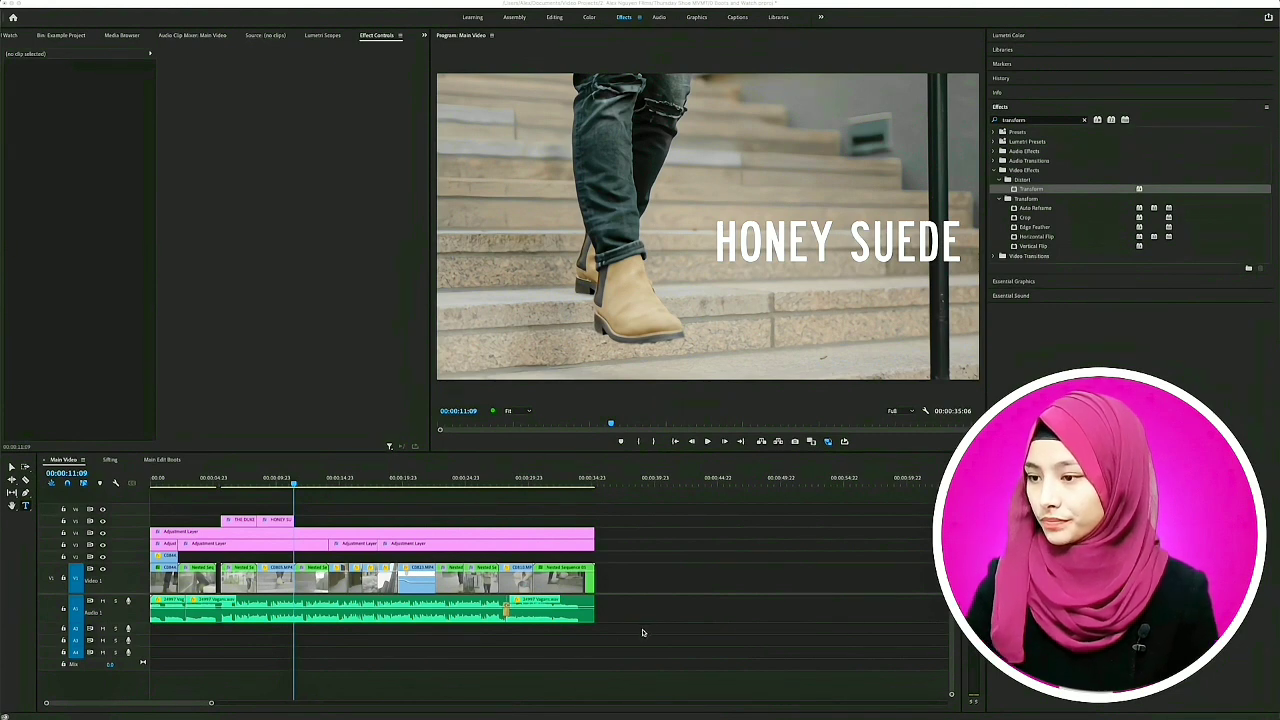
- Add the 07 City A.wav sound from the project bin below the music track, starting at 00:00:11:09
key(shift+1)
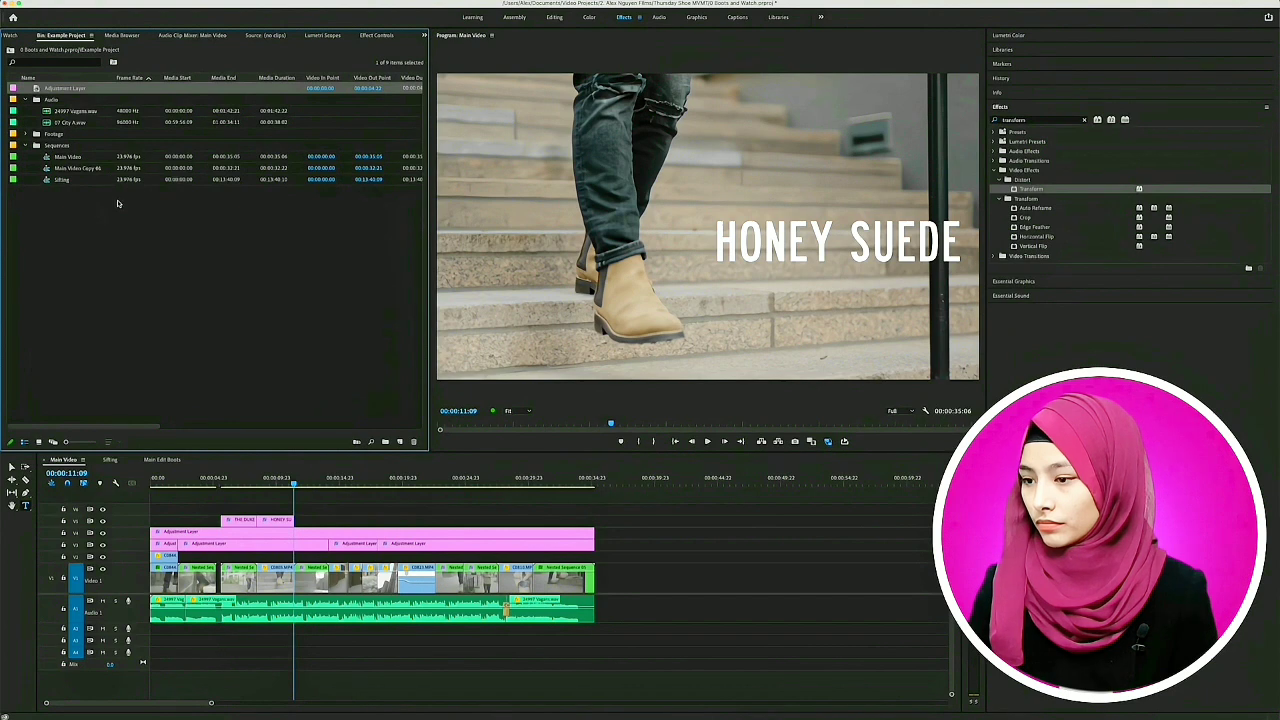
click(82, 123)
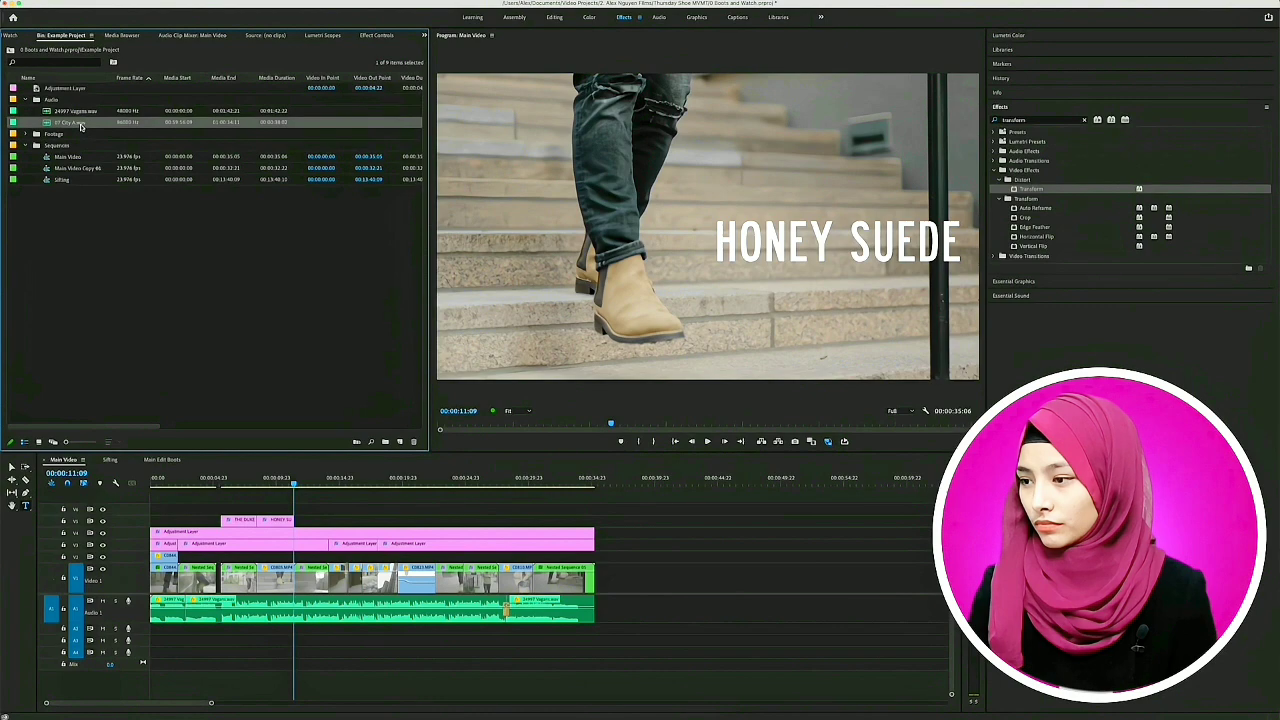
drag(66, 123, 263, 600)
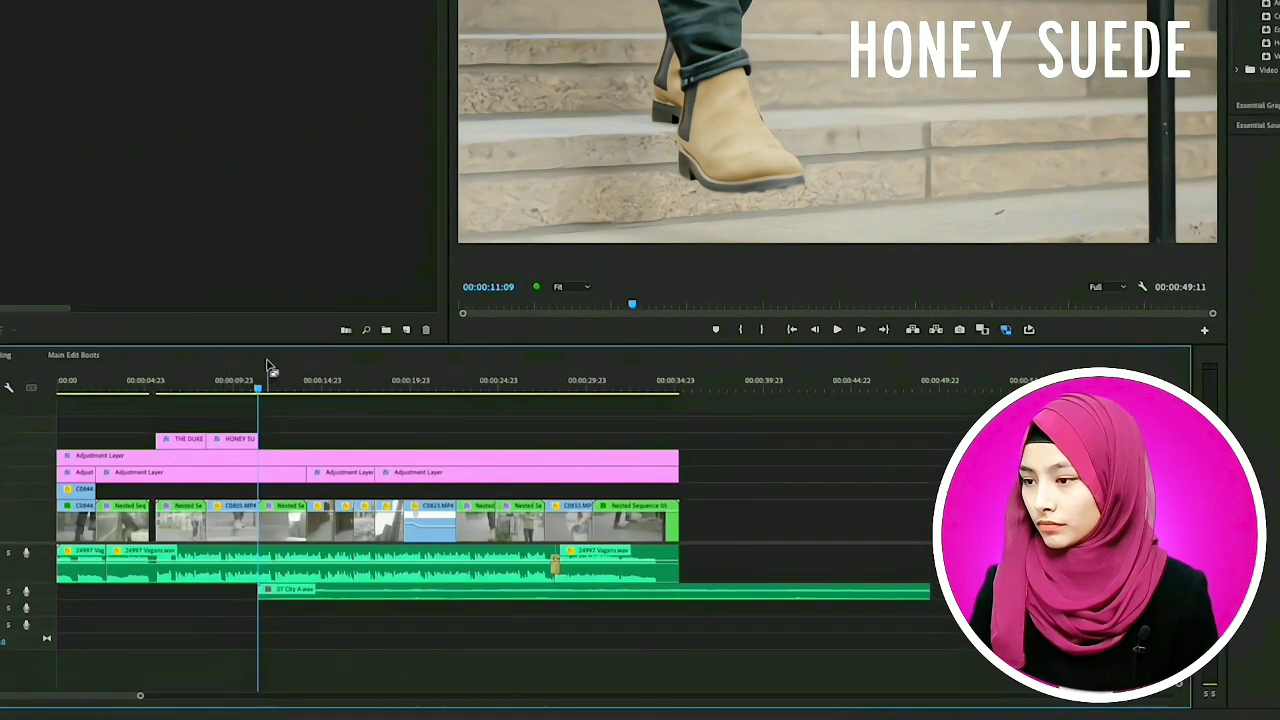
- Split the city sound clip at 00:00:22:15 and delete the part after the cut
drag(258, 388, 457, 390)
click(560, 594)
key(ctrl+k)
click(560, 594)
key(Delete)
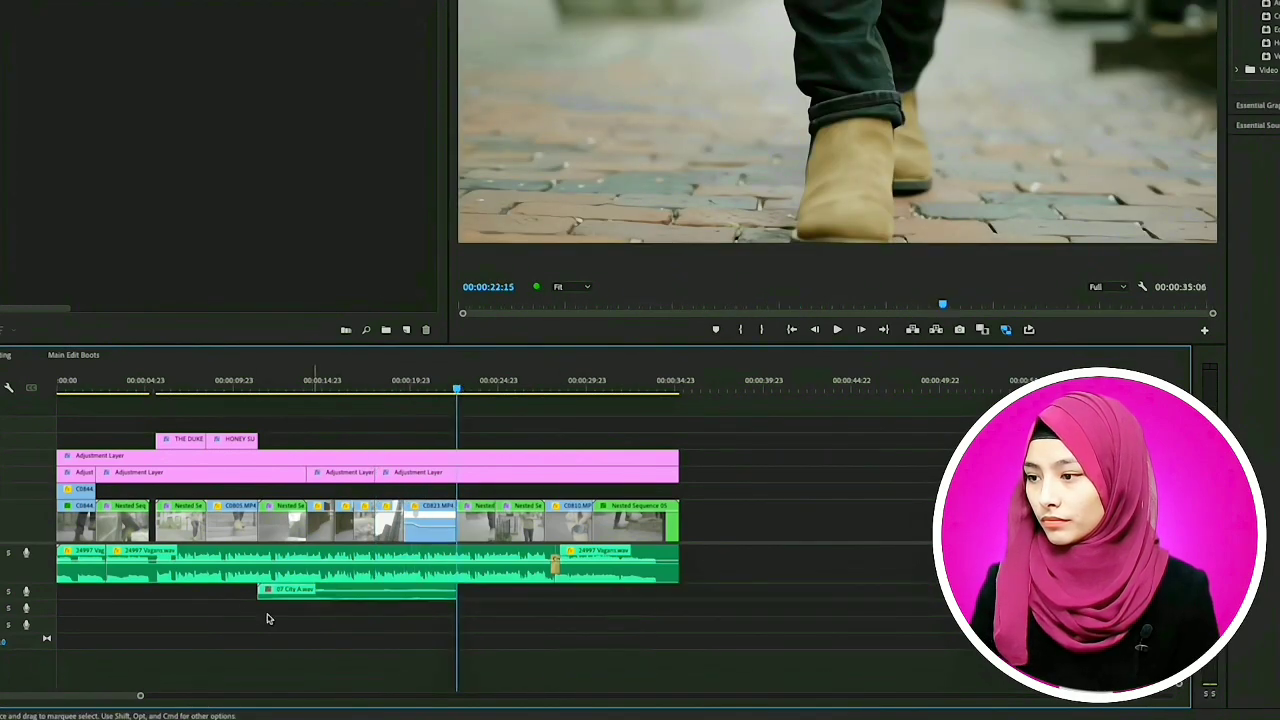
- Adjust the audio gain of the 07 City A.wav clip and play back part of it against the music
right_click(265, 594)
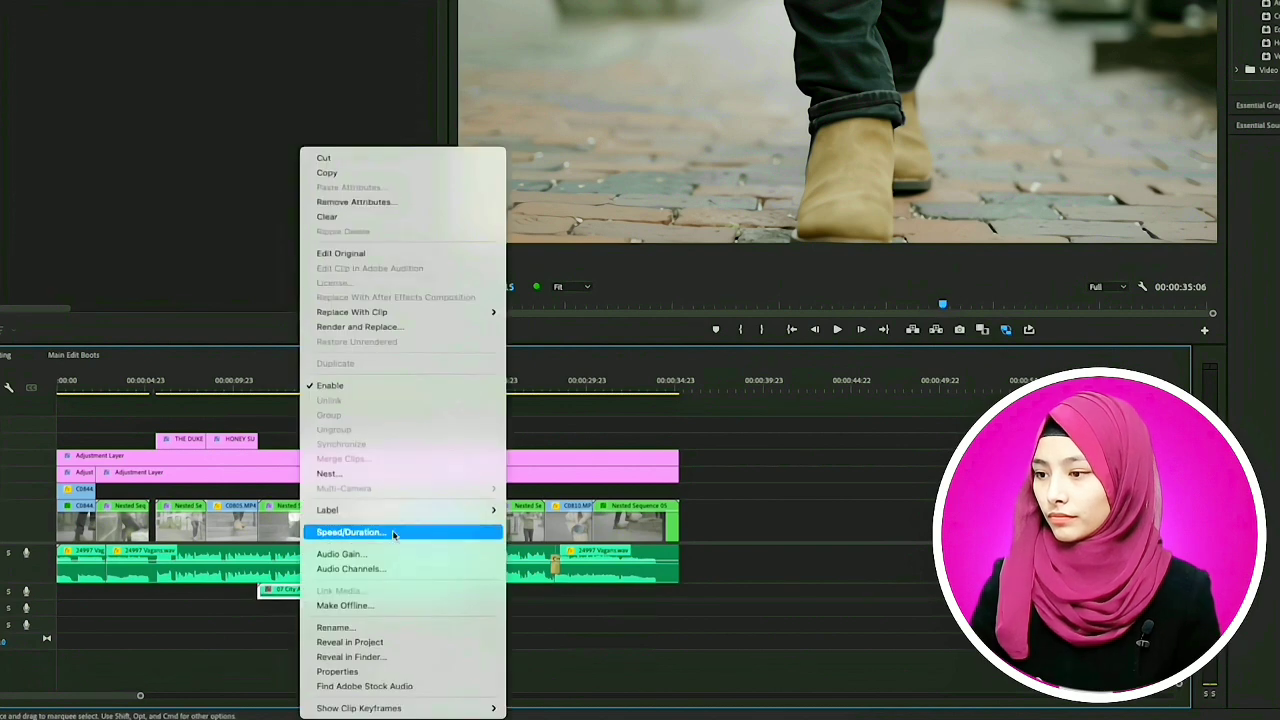
click(335, 551)
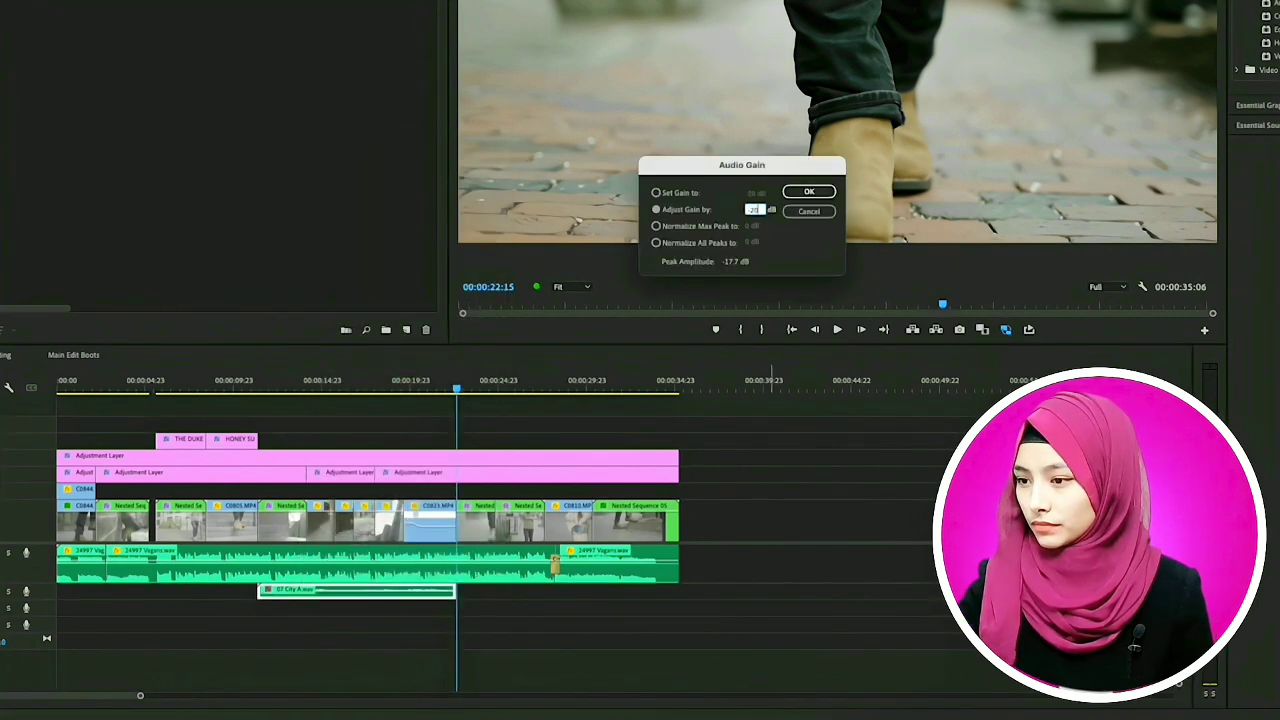
key(Return)
click(323, 388)
key(space)
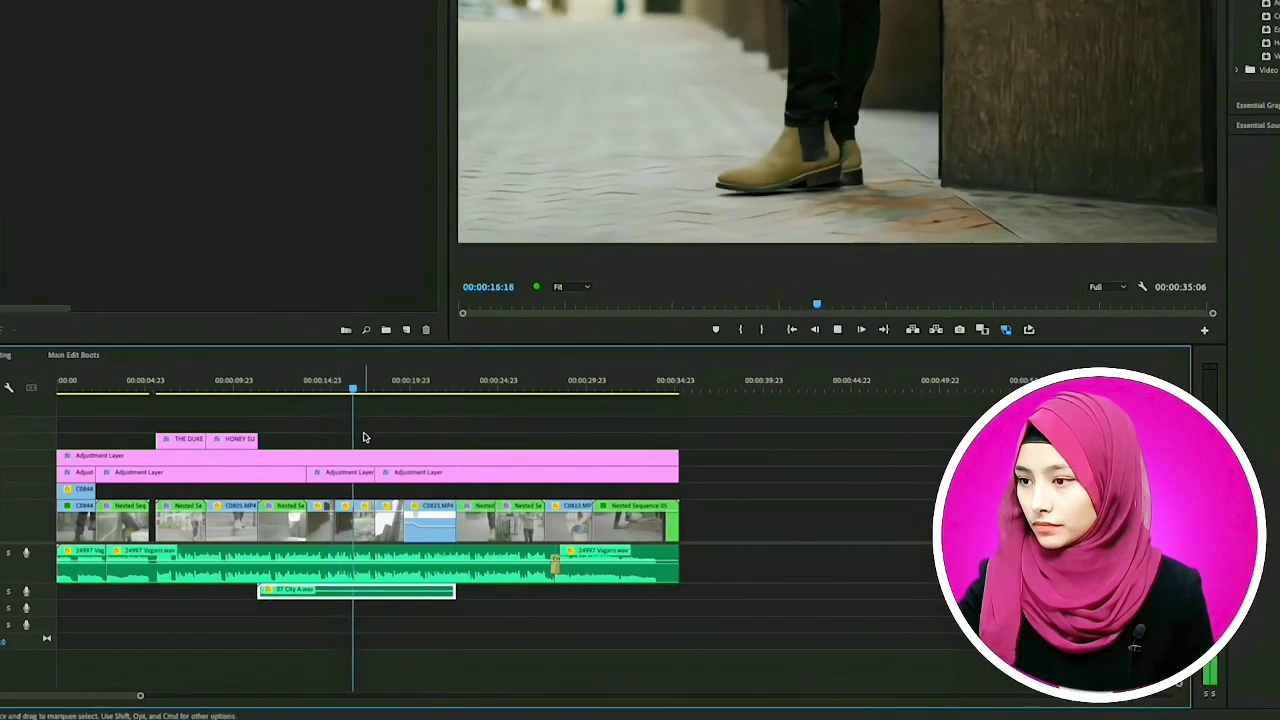
key(space)
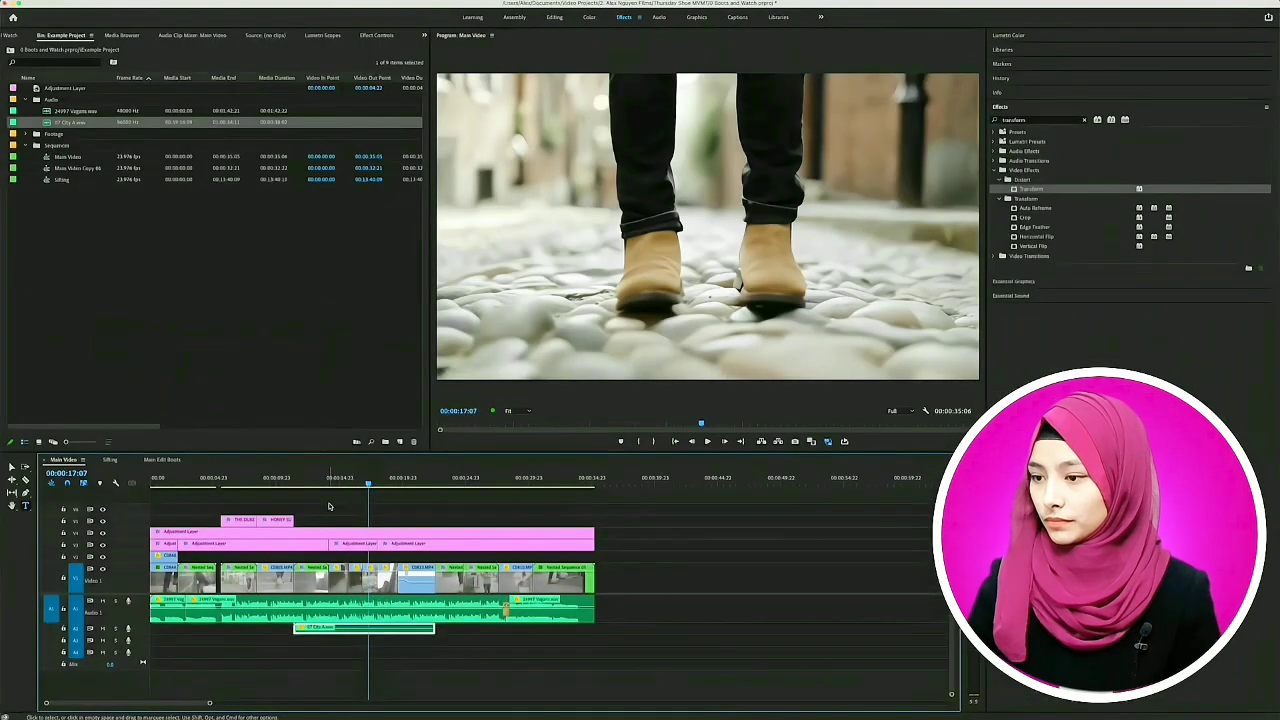
click(171, 484)
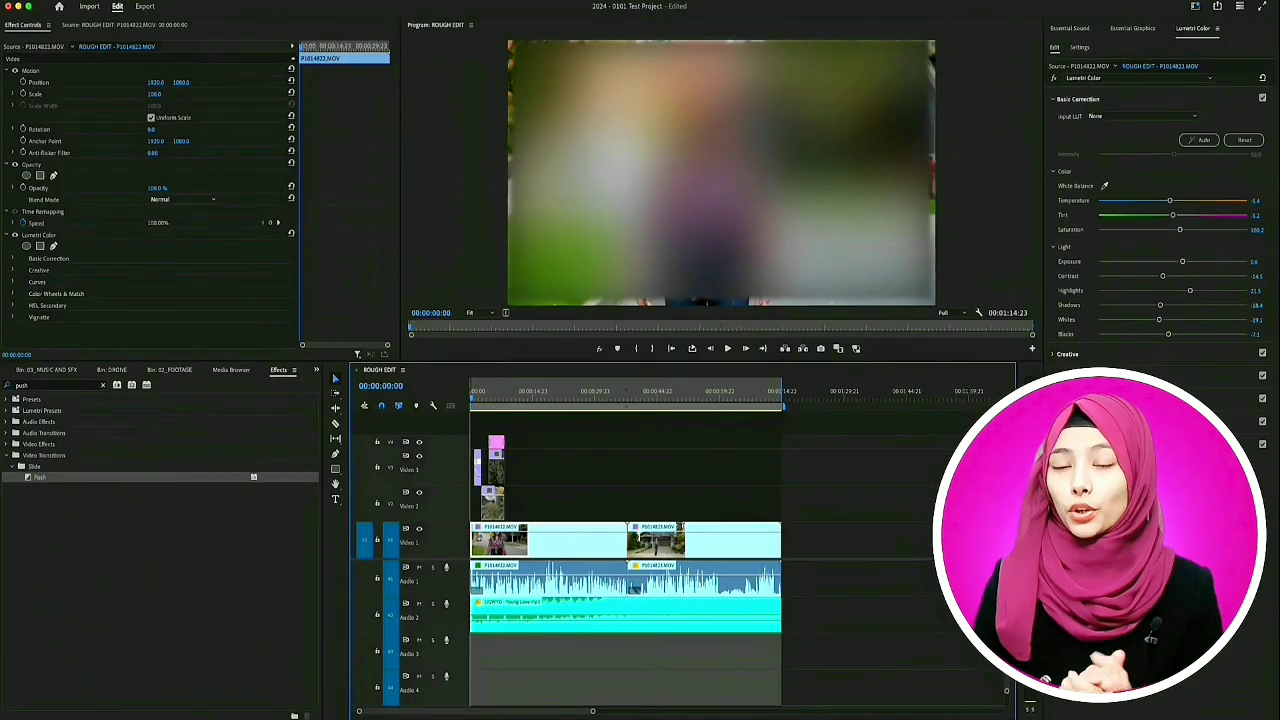
- Open the media export settings for the ROUGH EDIT sequence and name the output file 2024 - 0101 Test Project Rough Edit
click(80, 1)
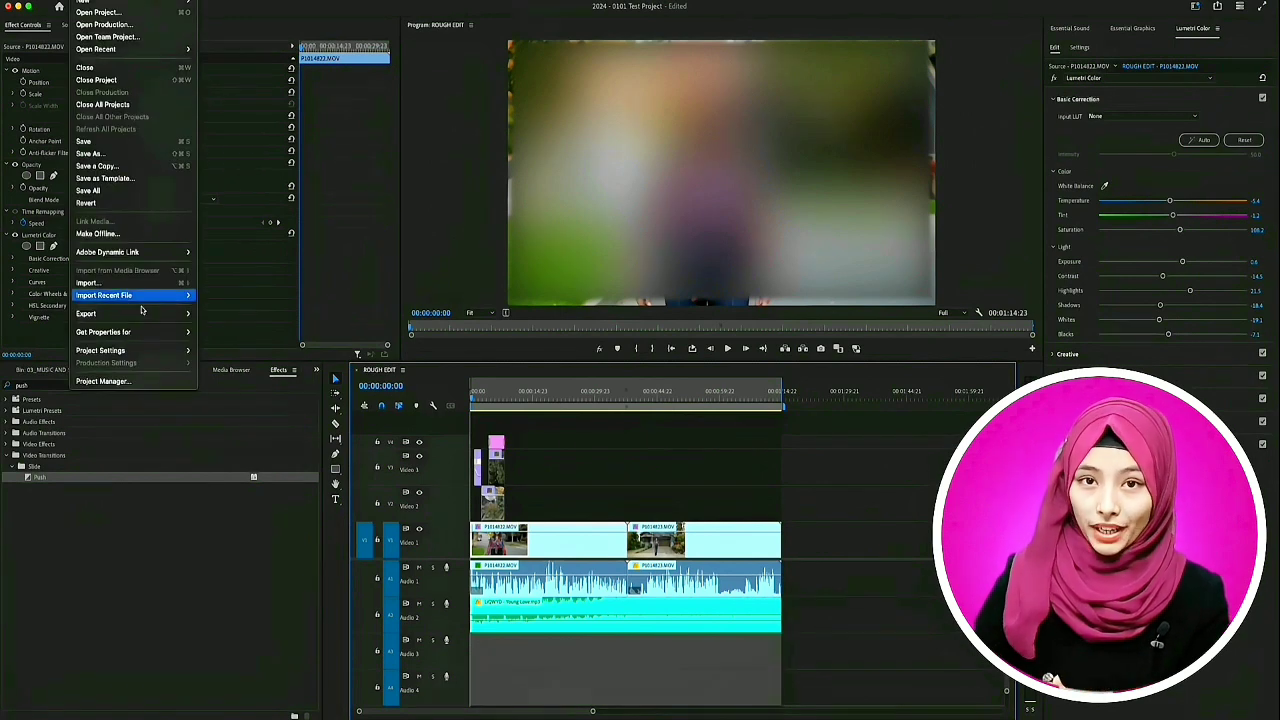
mouse_move(147, 318)
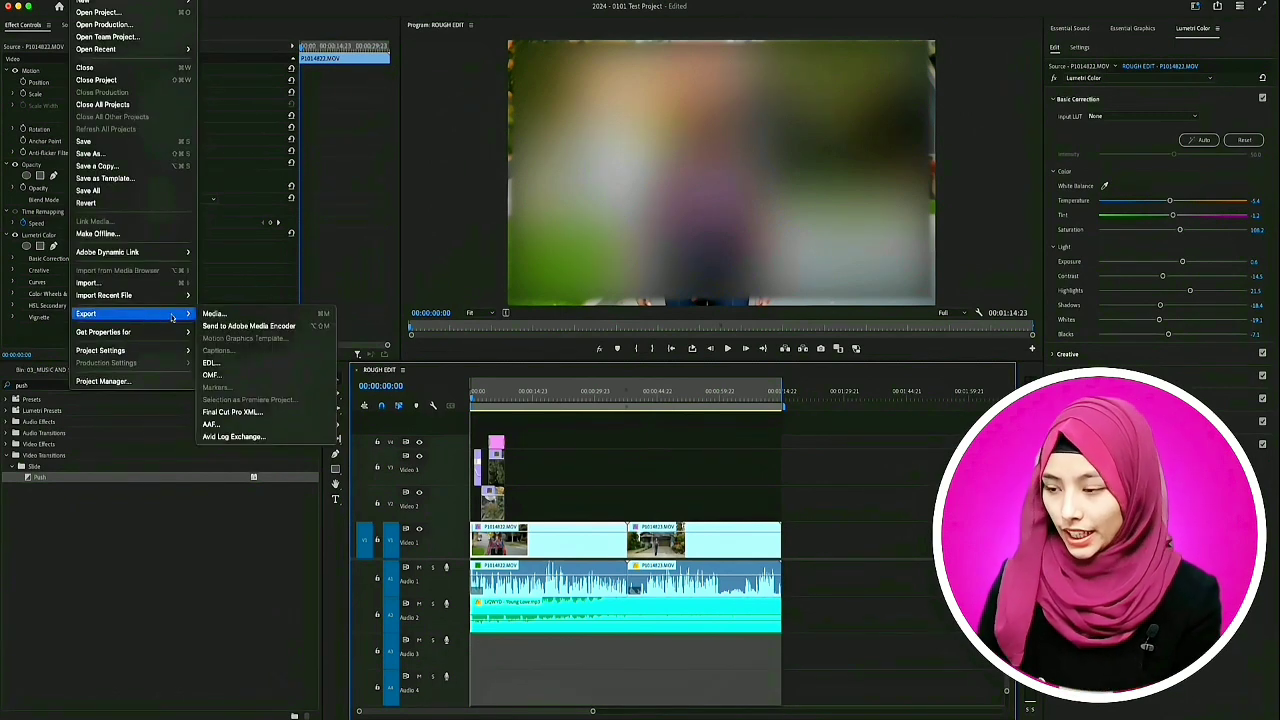
click(214, 314)
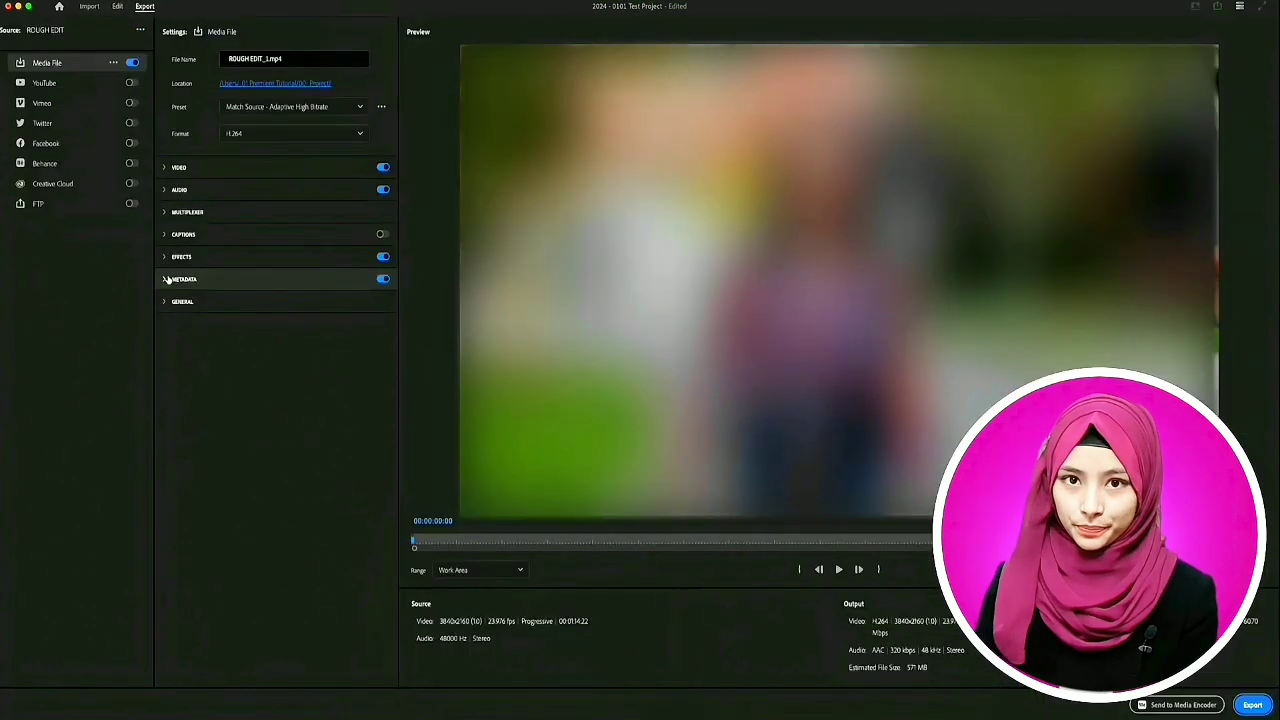
drag(267, 58, 171, 55)
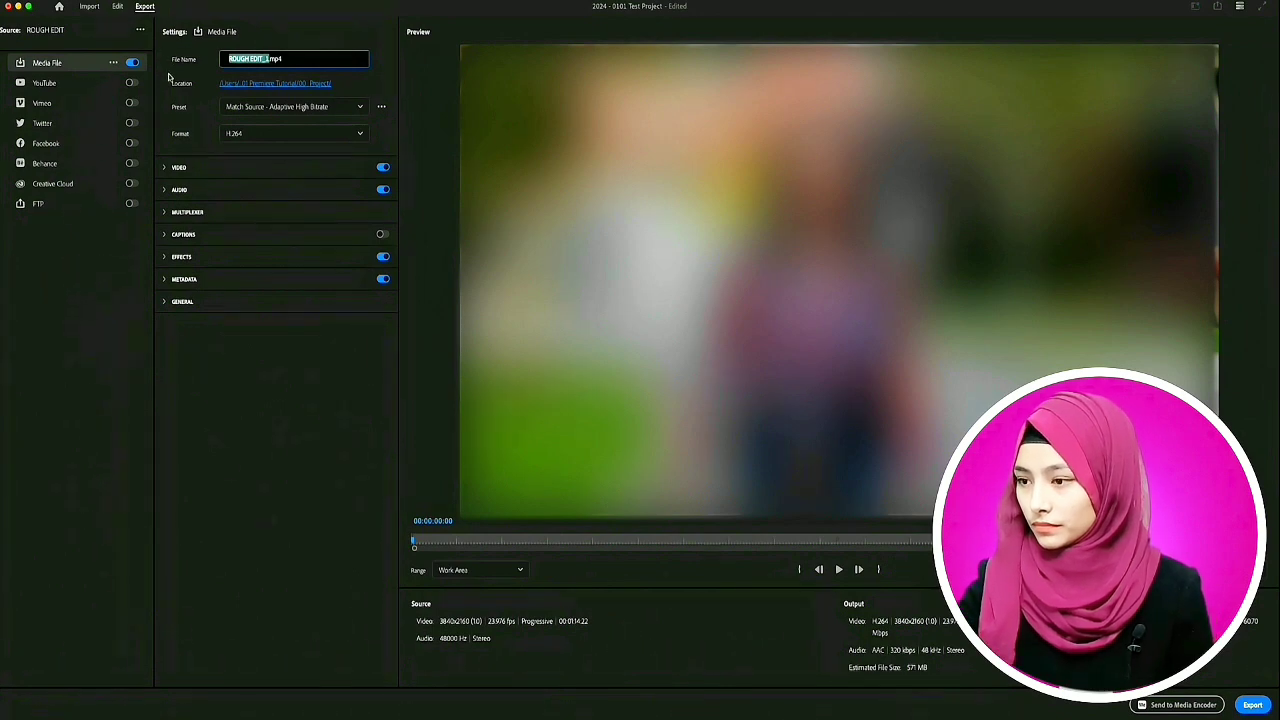
text(2024 - 0101 Test Project Rough Edit)
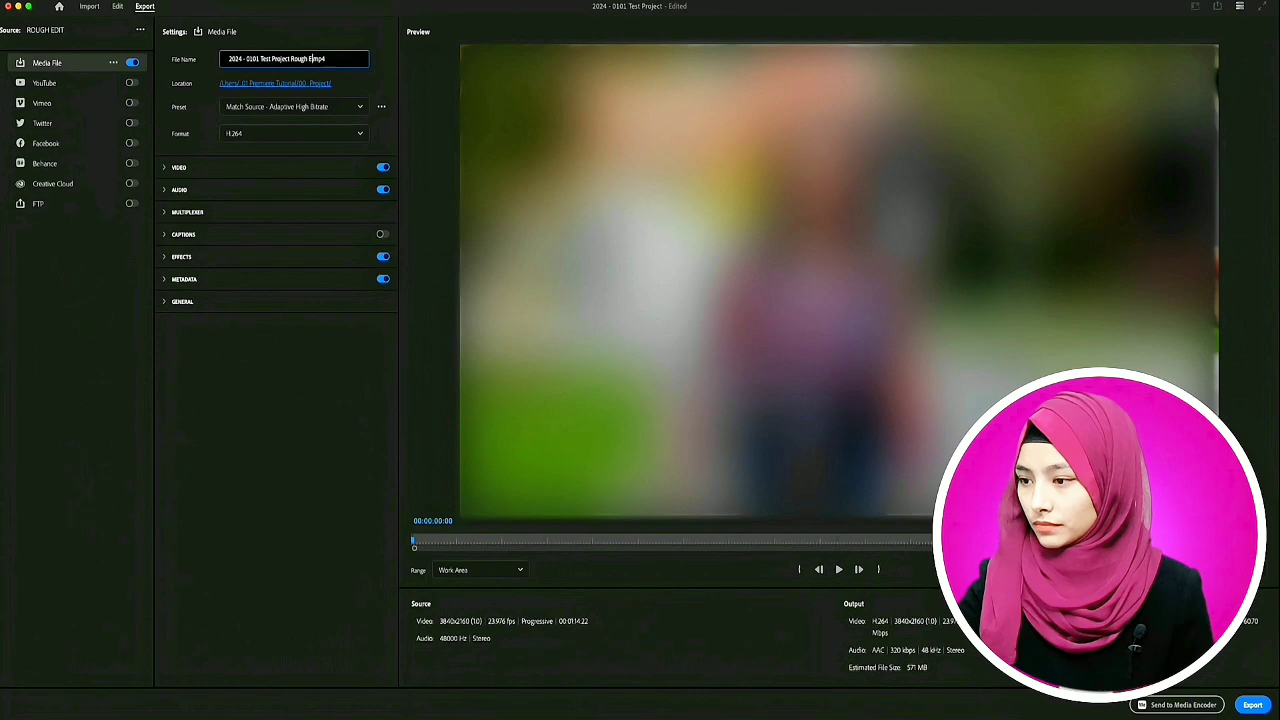
- Look through the available export presets and formats for the media file
click(276, 111)
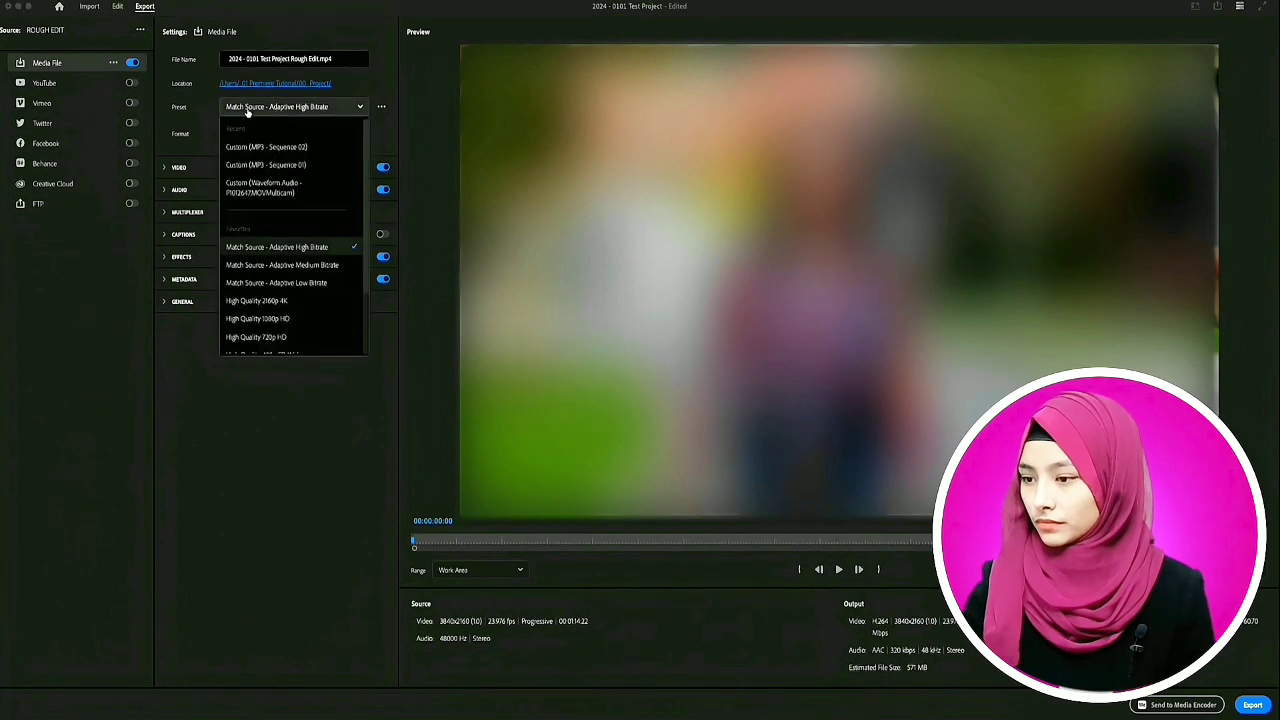
click(206, 124)
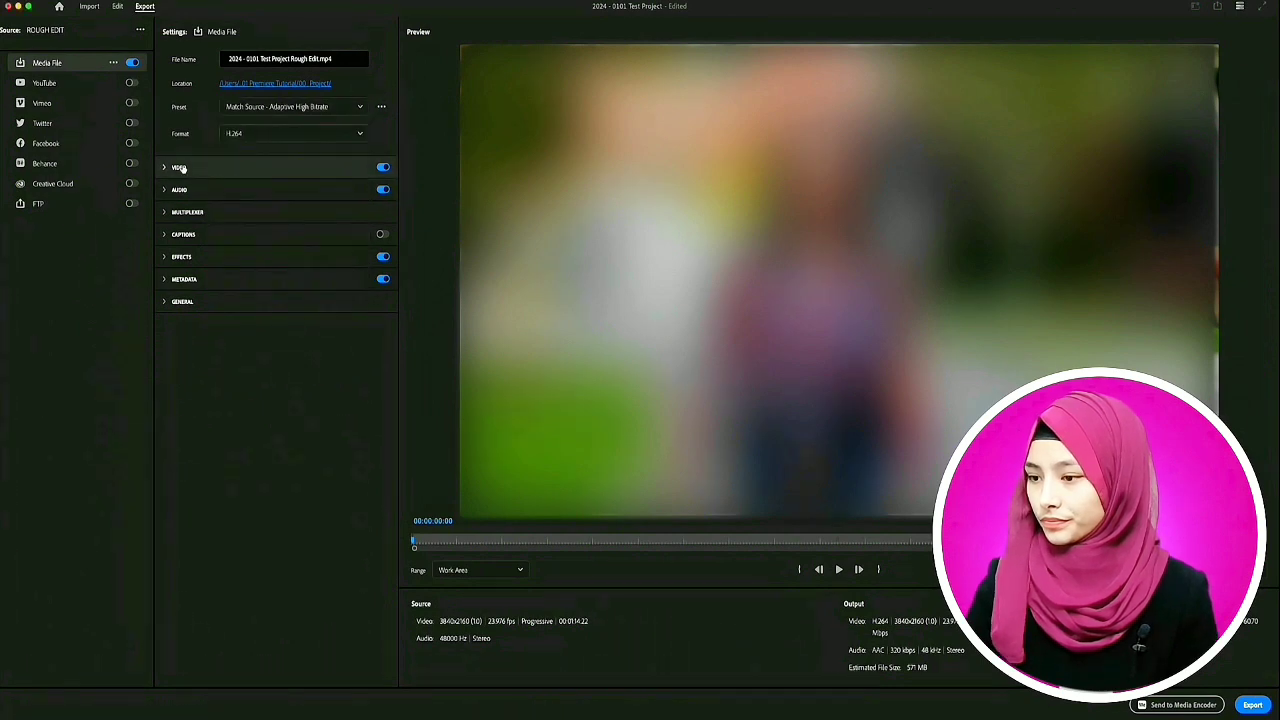
click(234, 134)
click(189, 147)
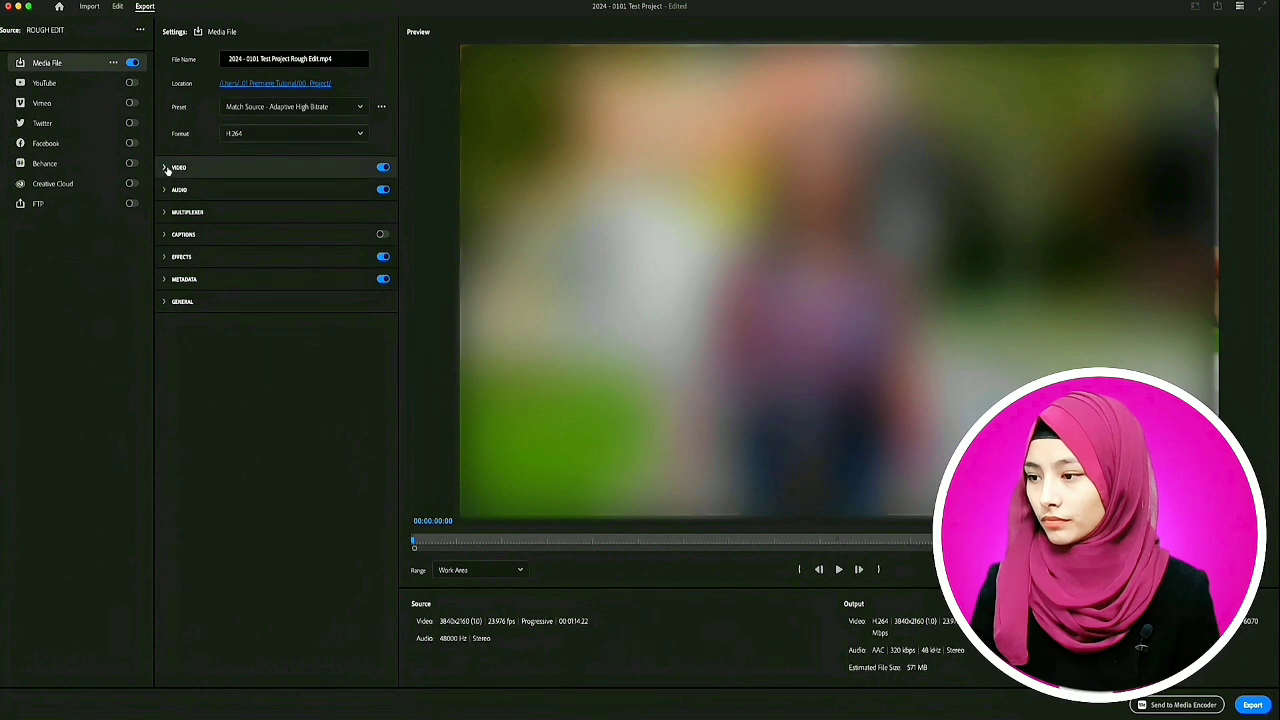
- Show the additional video export settings and enable Use Maximum Render Quality
click(165, 168)
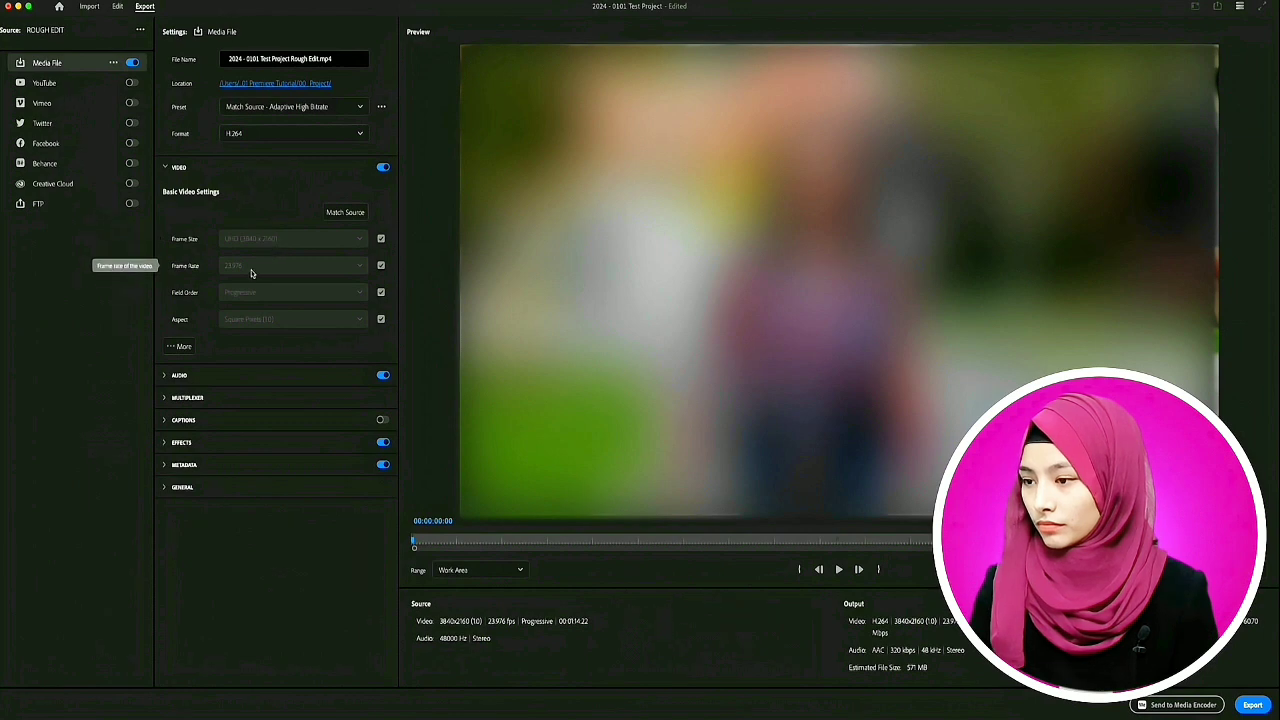
click(192, 347)
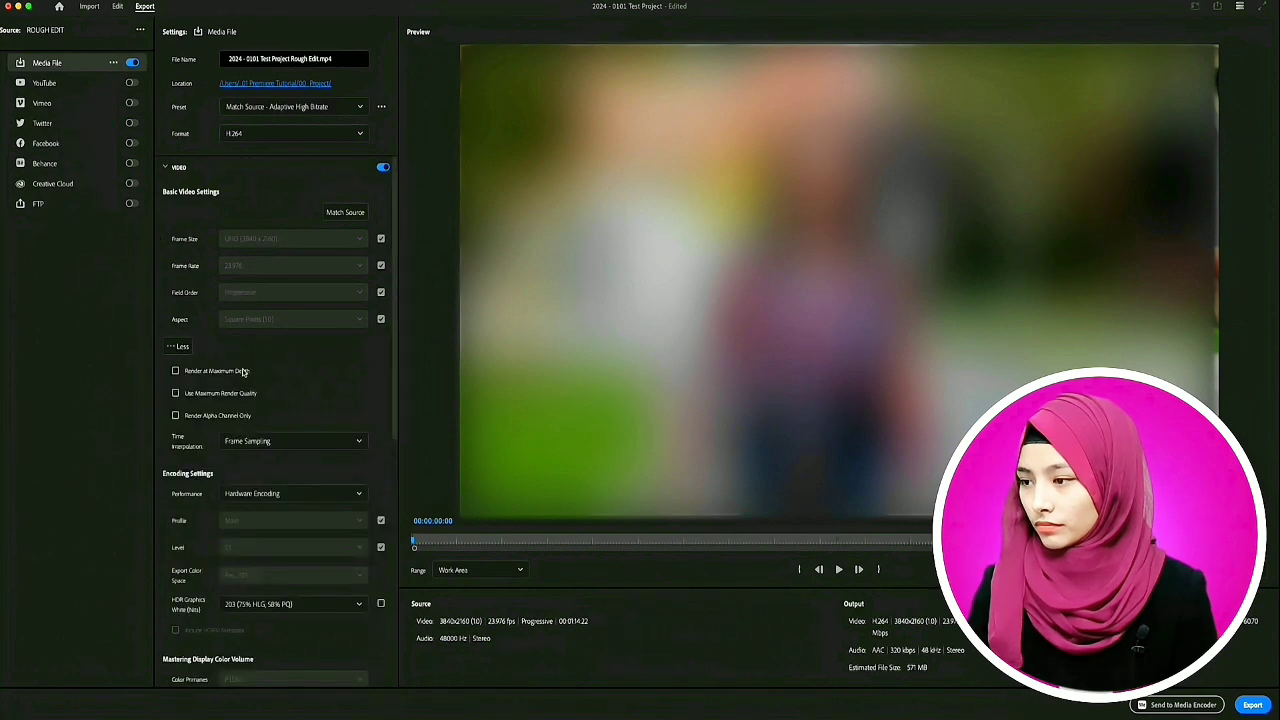
click(176, 393)
- Set the bitrate encoding to VBR, 2 pass and raise the target bitrate to 65.3 Mbps
scroll(380, 413, down, 2)
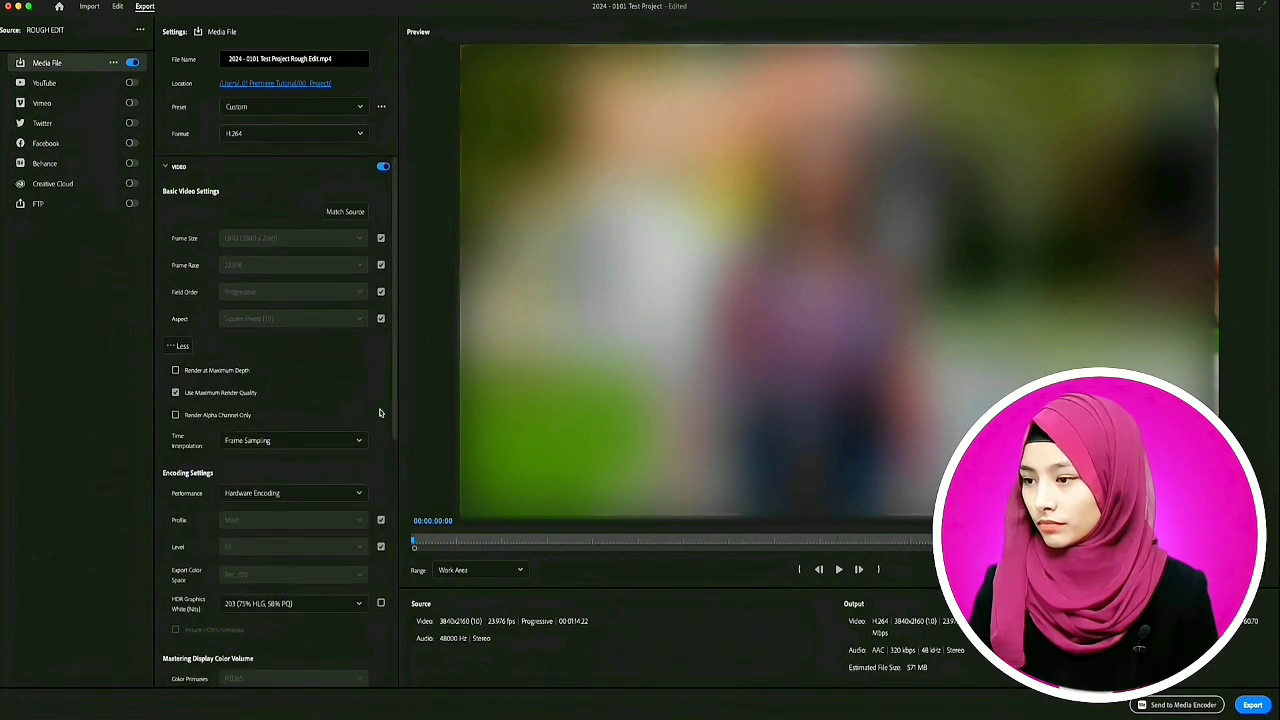
scroll(290, 418, down, 7)
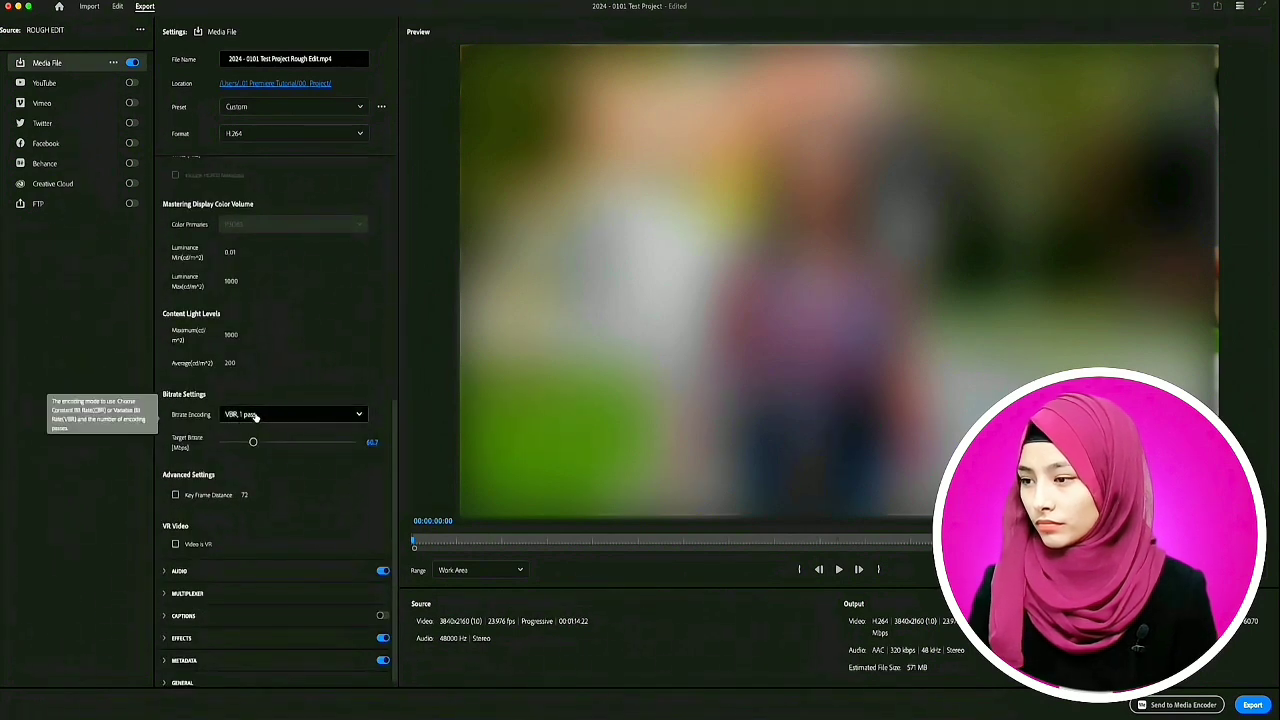
click(255, 416)
click(270, 470)
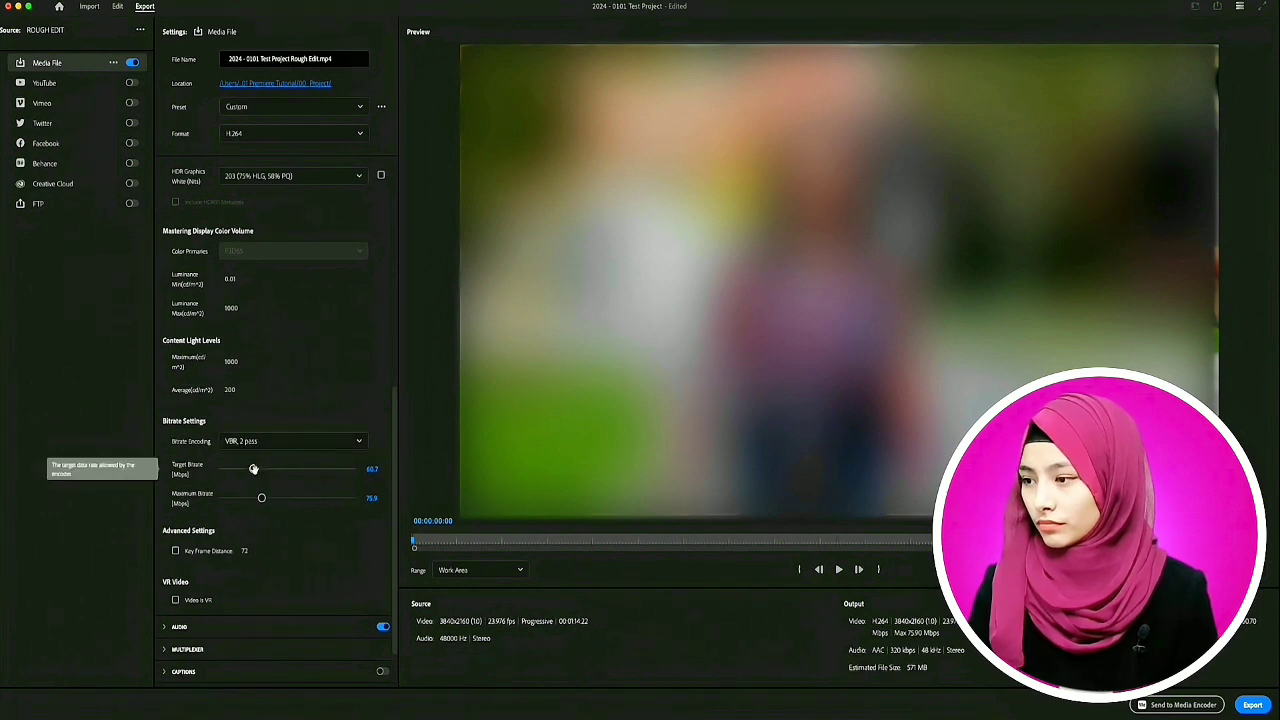
drag(253, 469, 256, 469)
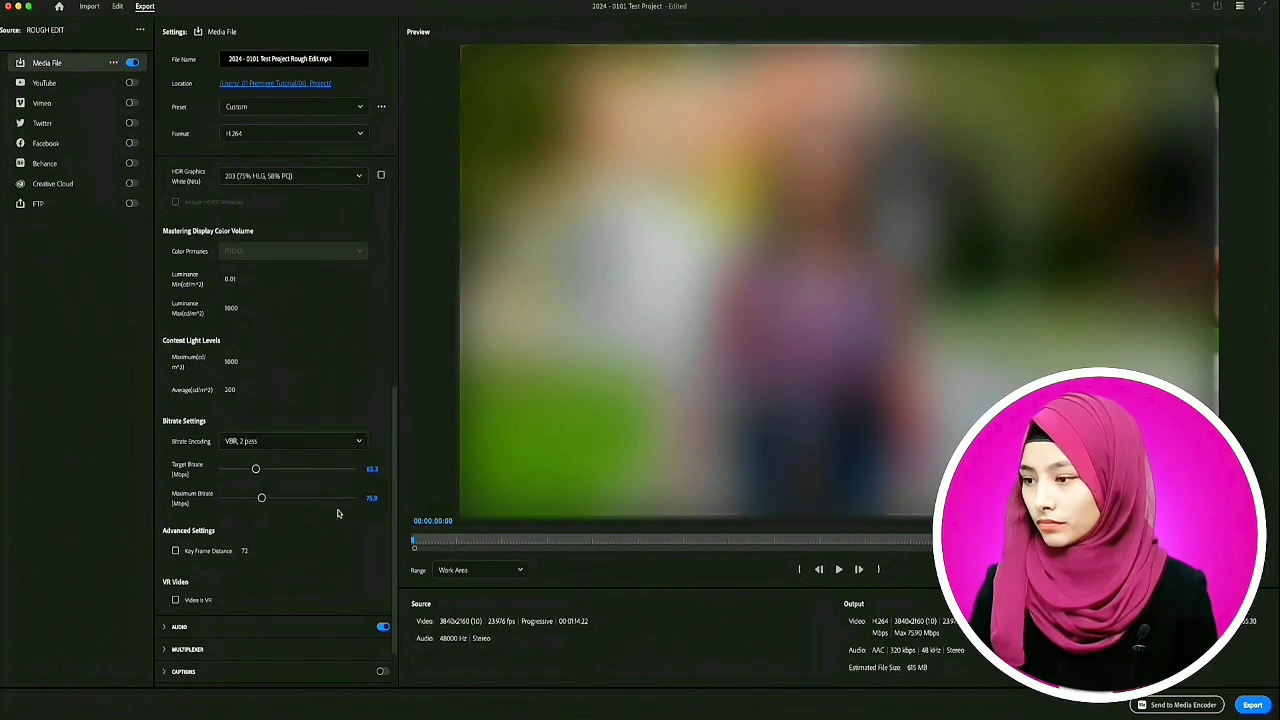
scroll(299, 528, down, 3)
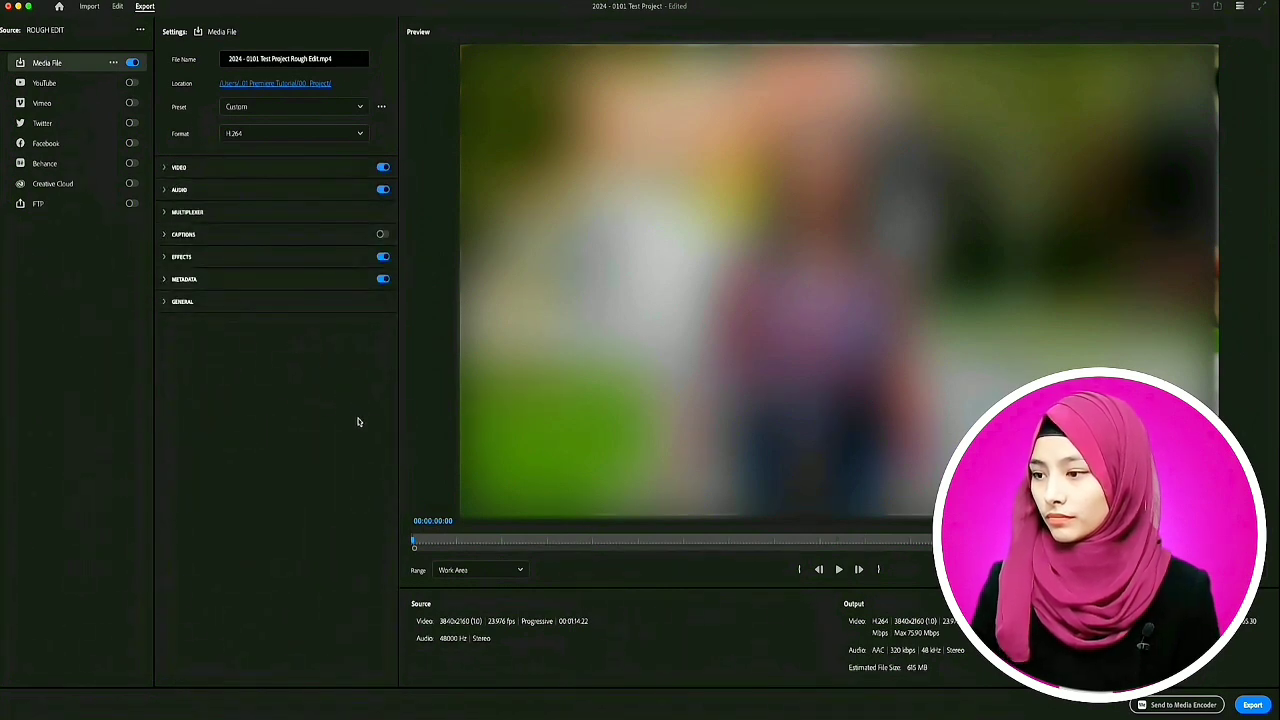
- Set the export range to Source In/Out and export the video
click(453, 570)
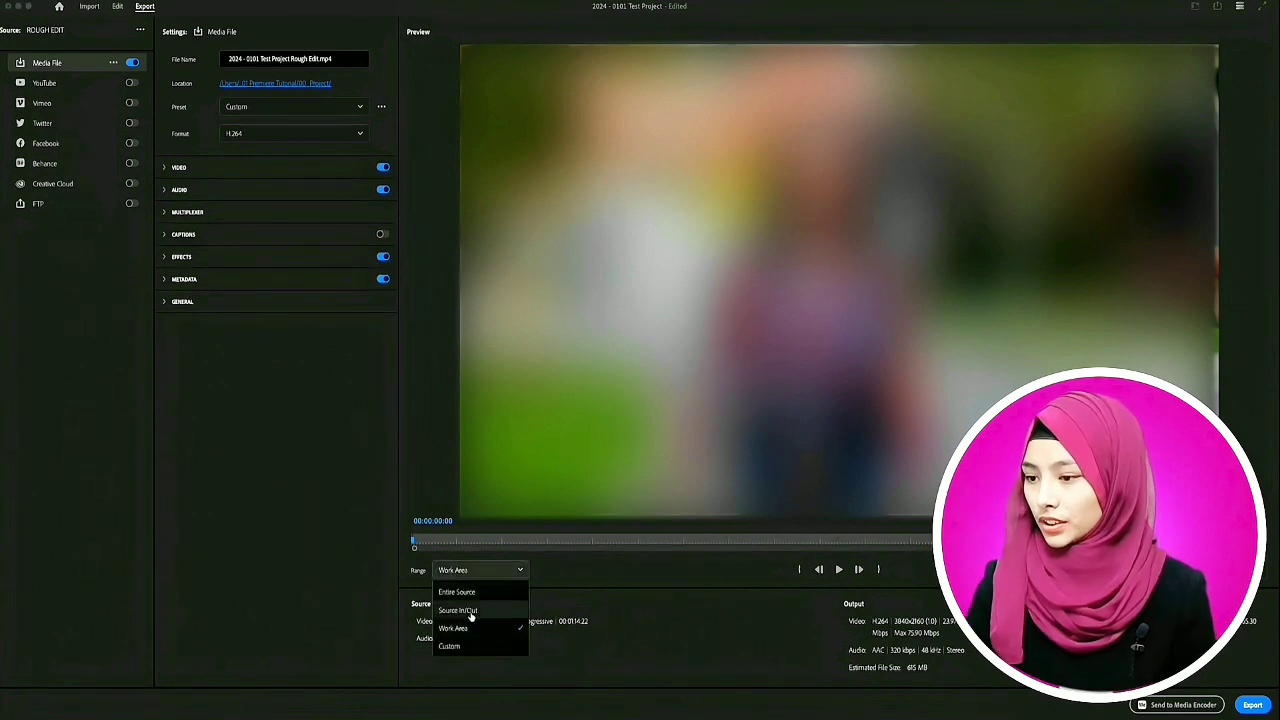
click(470, 612)
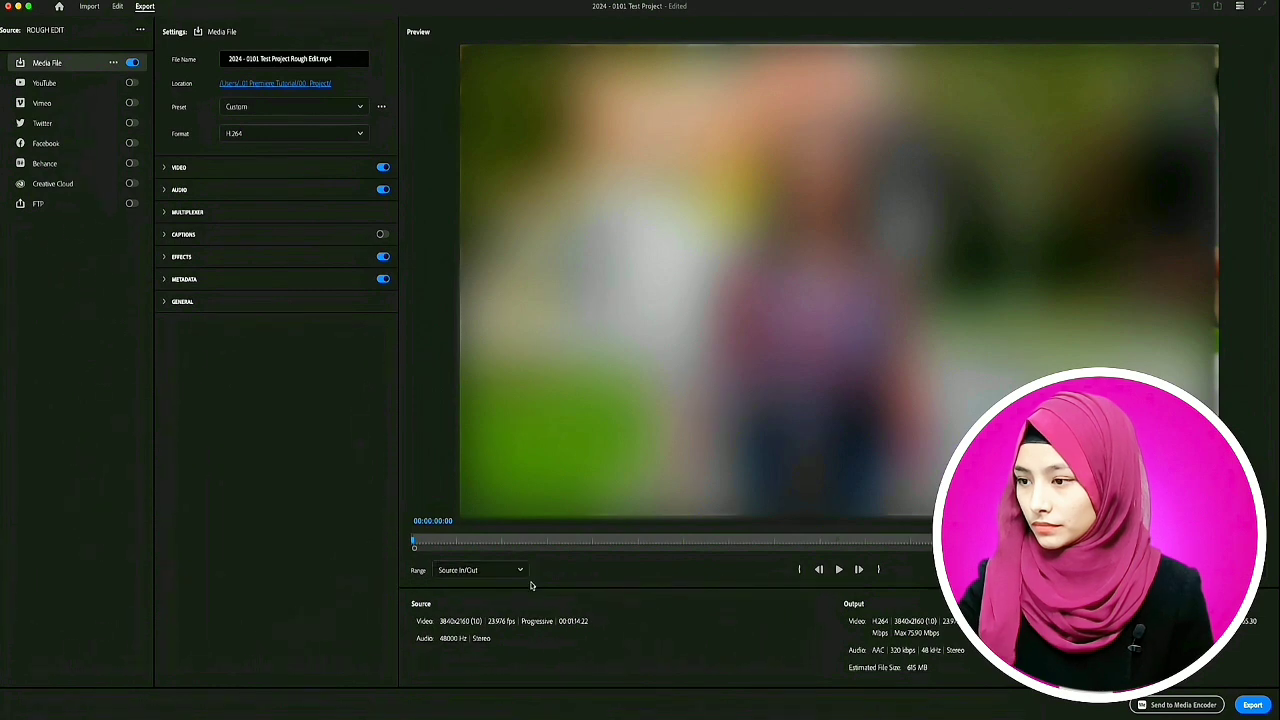
click(1252, 704)
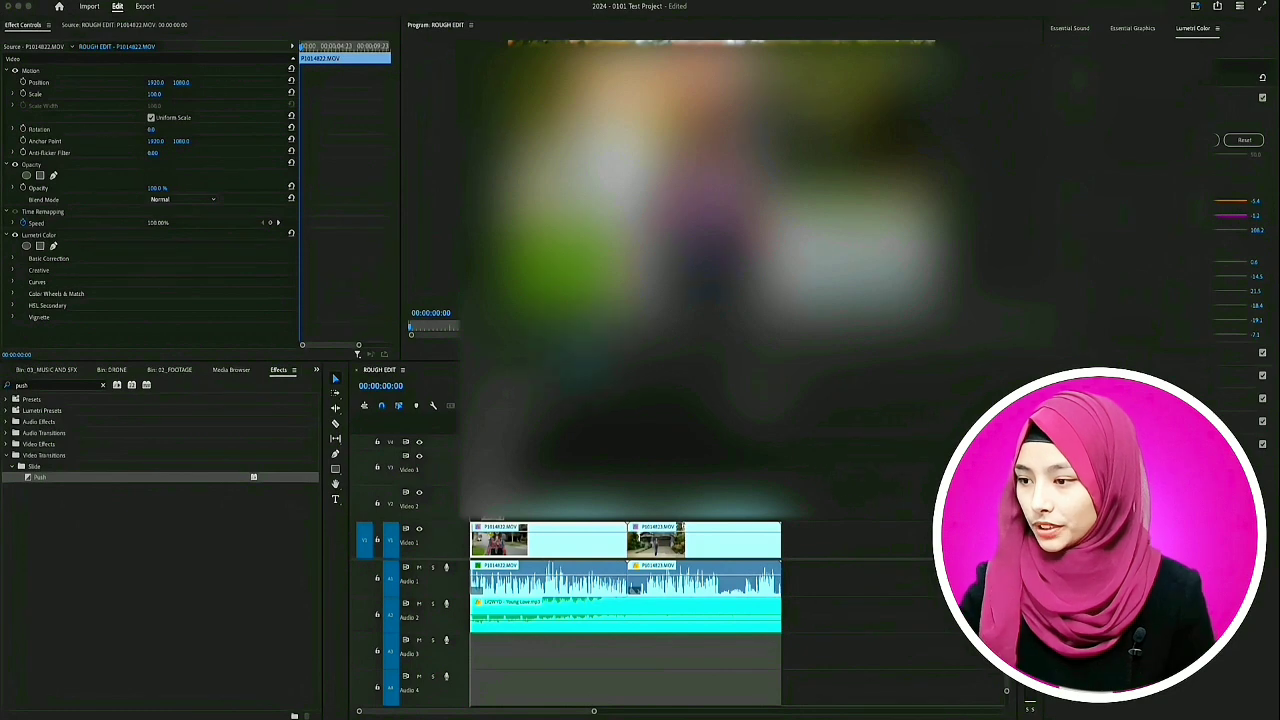